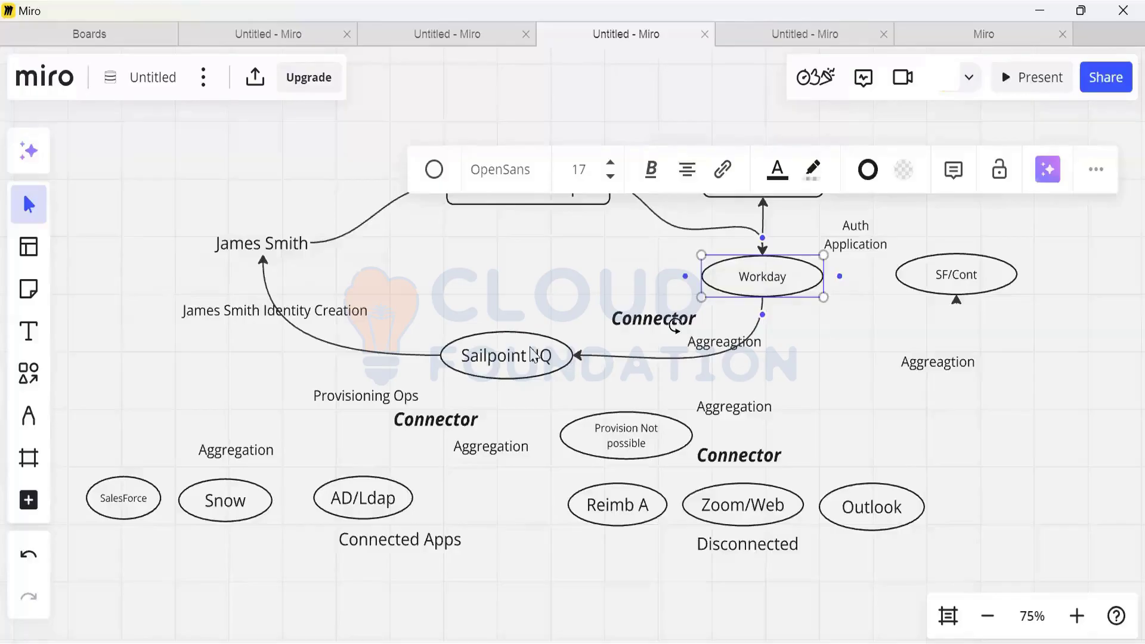
Examine the Sailpoint IIQ node, the employee label, the disconnected apps Reimb A, Zoom/Web and Outlook, and the connected apps SalesForce, Snow and AD/Ldap.
click(532, 354)
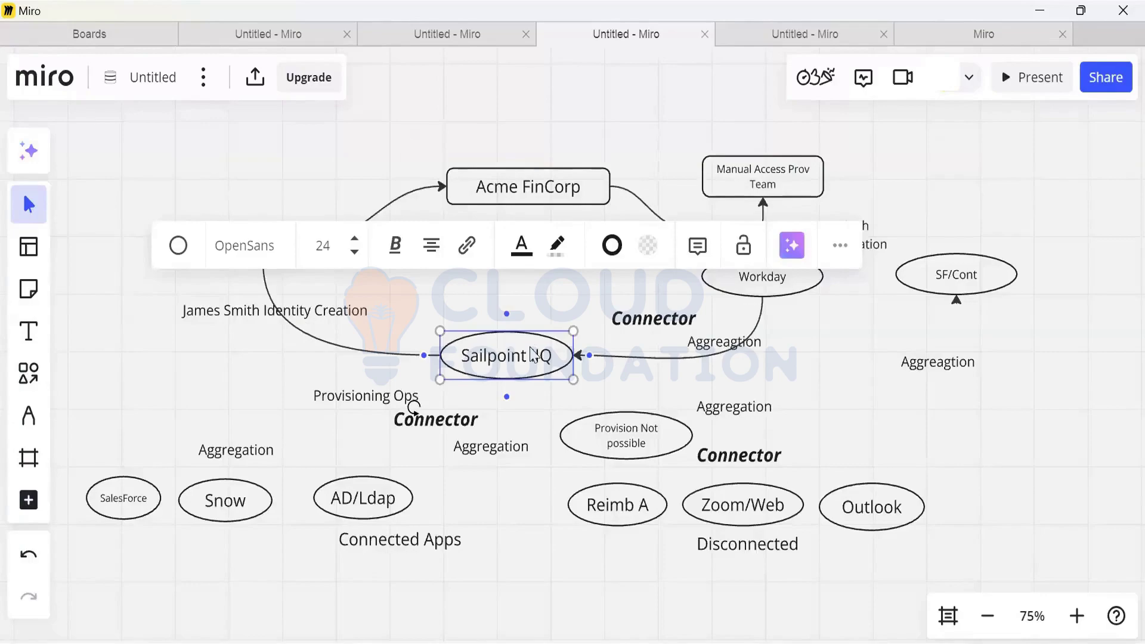
click(310, 361)
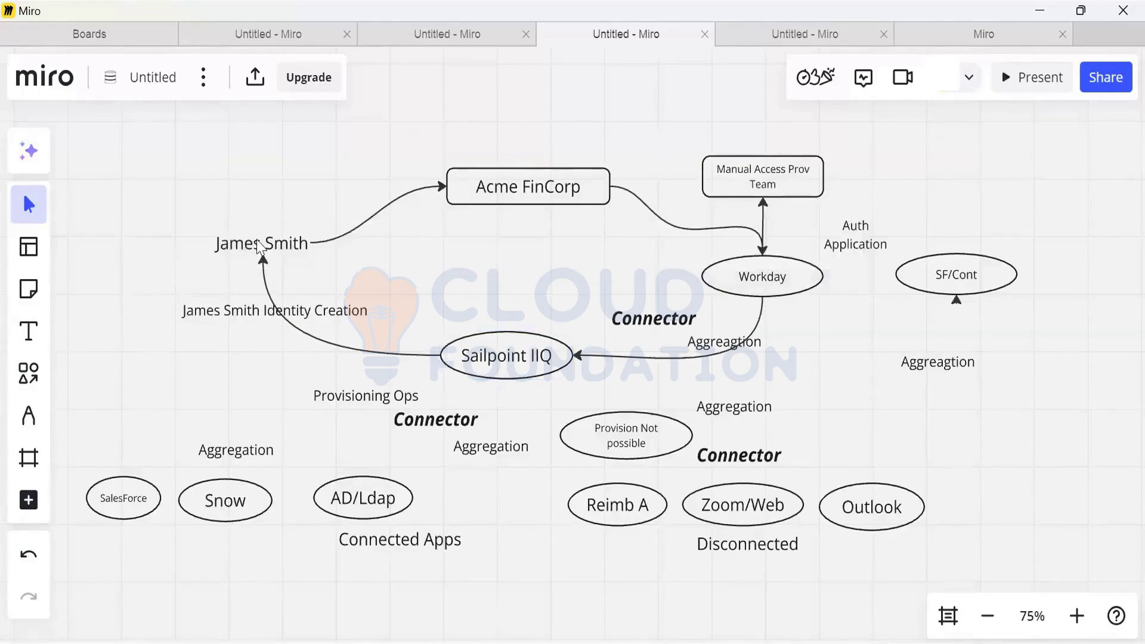
click(260, 245)
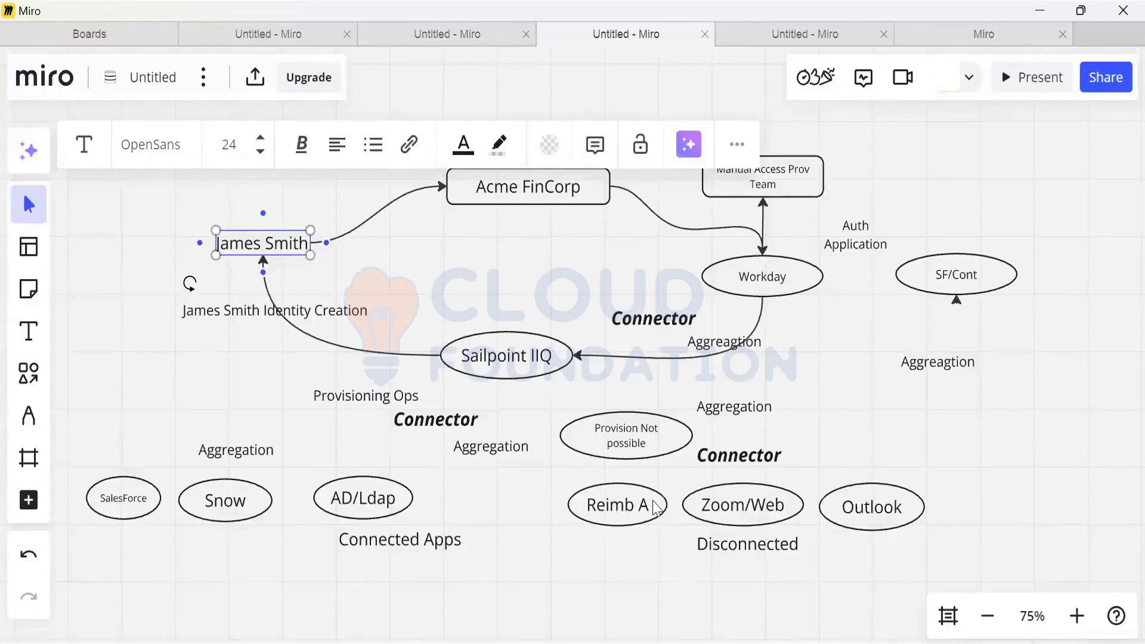
click(638, 519)
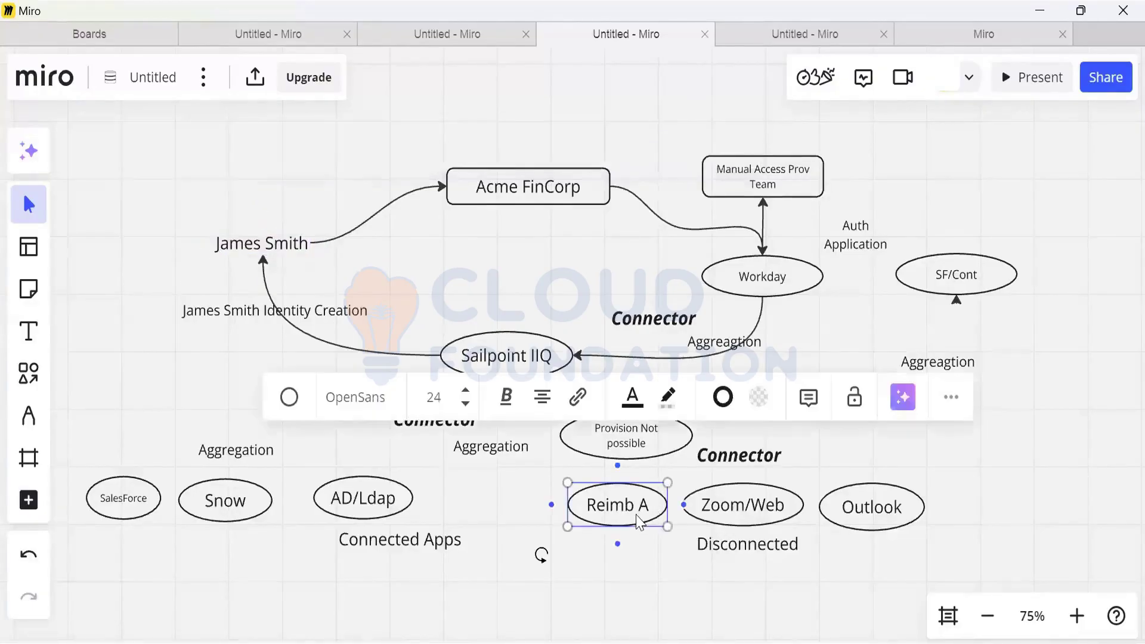
click(723, 523)
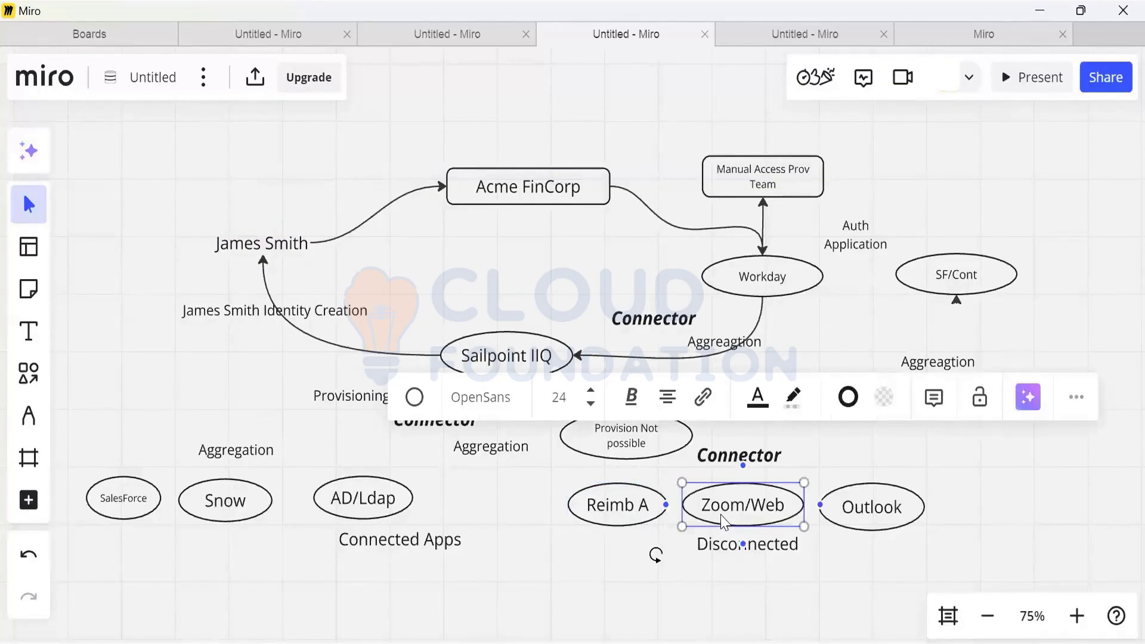
click(894, 518)
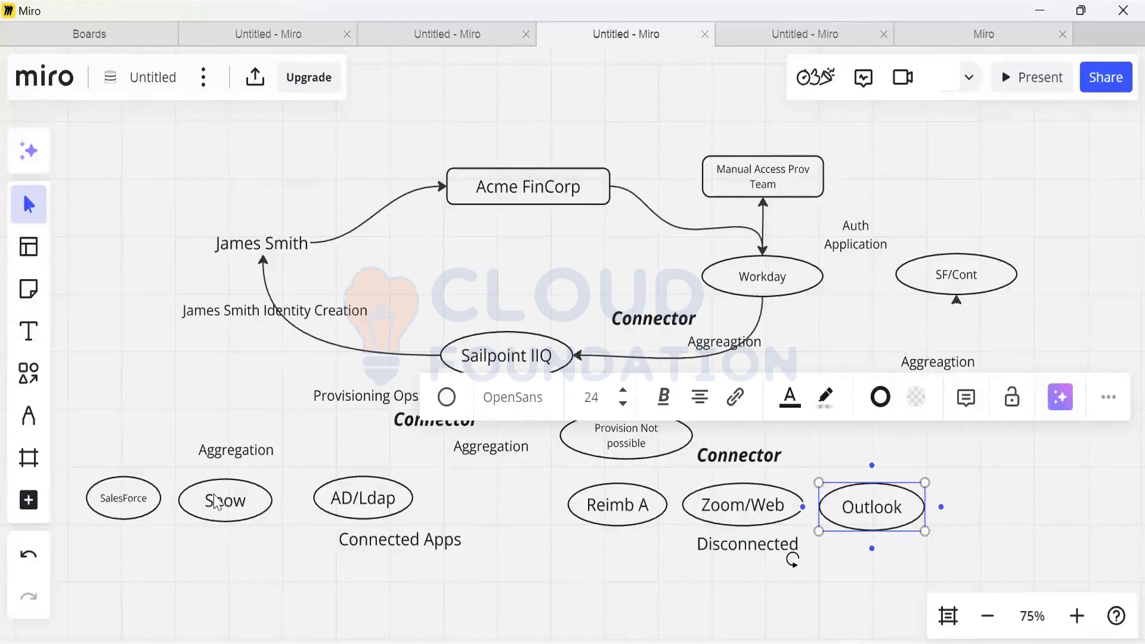
click(126, 500)
click(227, 502)
click(388, 504)
click(257, 504)
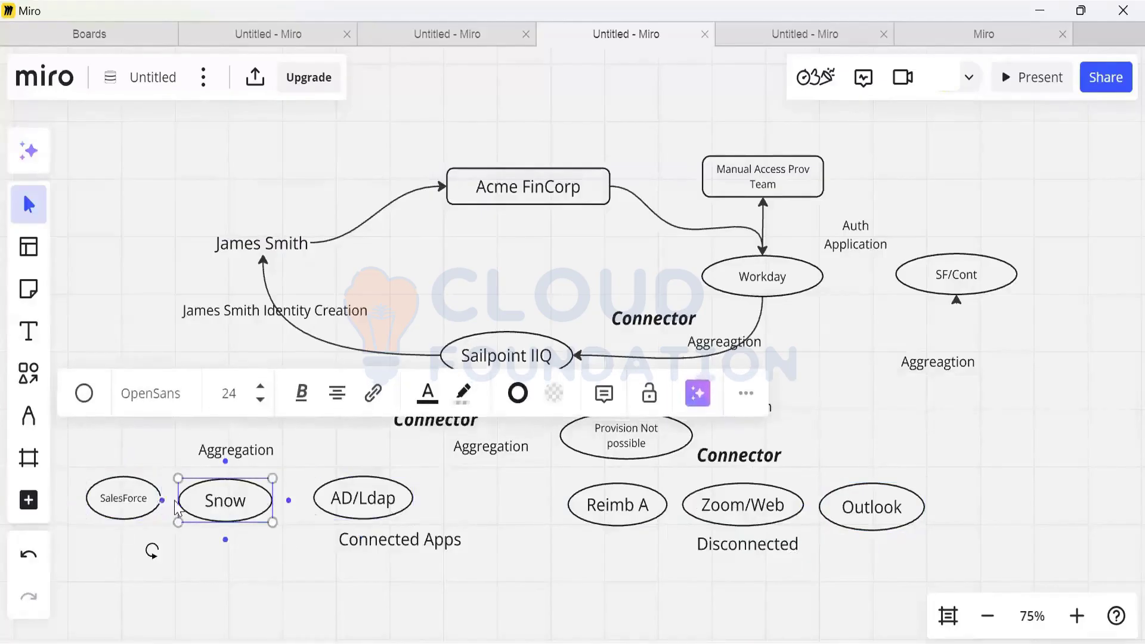
drag(172, 506, 143, 499)
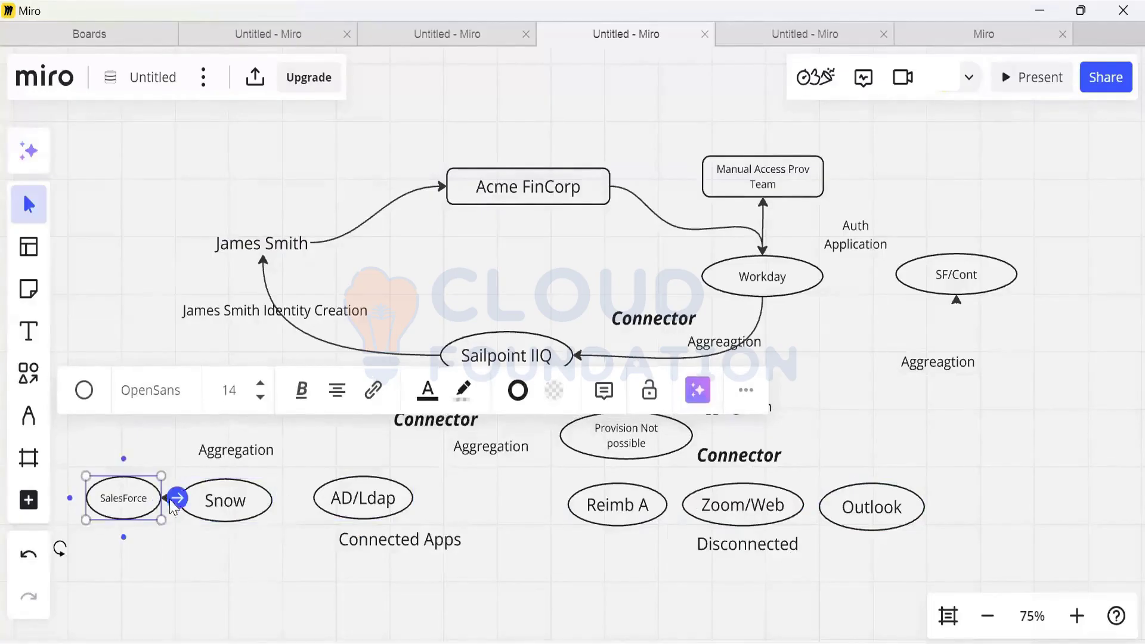
click(297, 513)
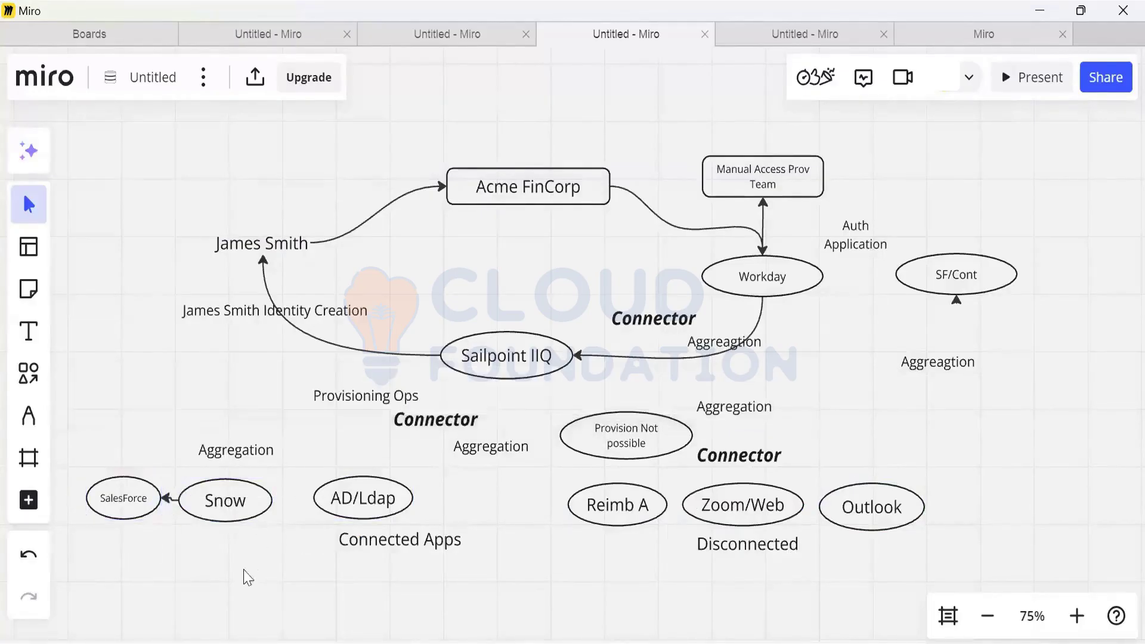
right_click(171, 508)
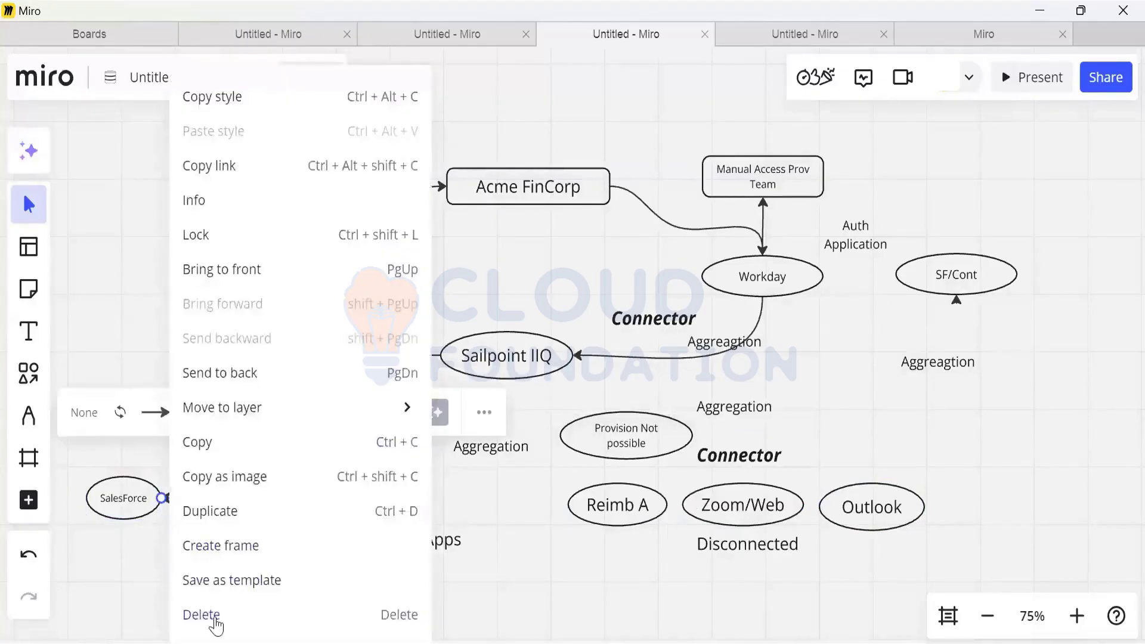
click(212, 615)
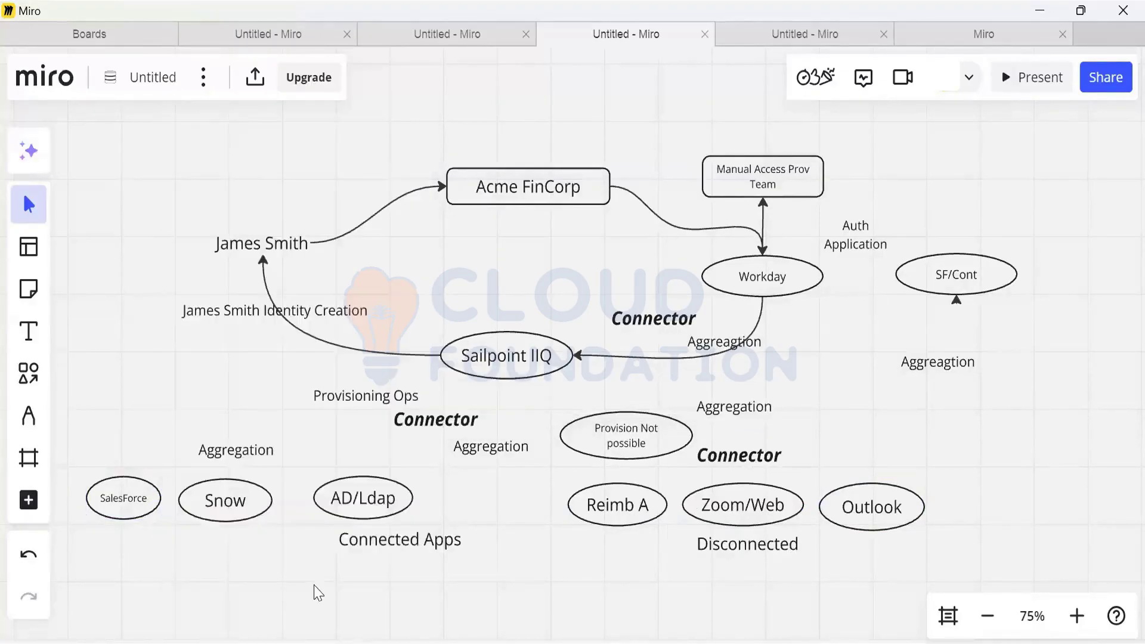
Examine the employee label, the Snow, AD/Ldap and Zoom/Web apps, and the Connector label between Sailpoint IIQ and AD/Ldap.
click(236, 252)
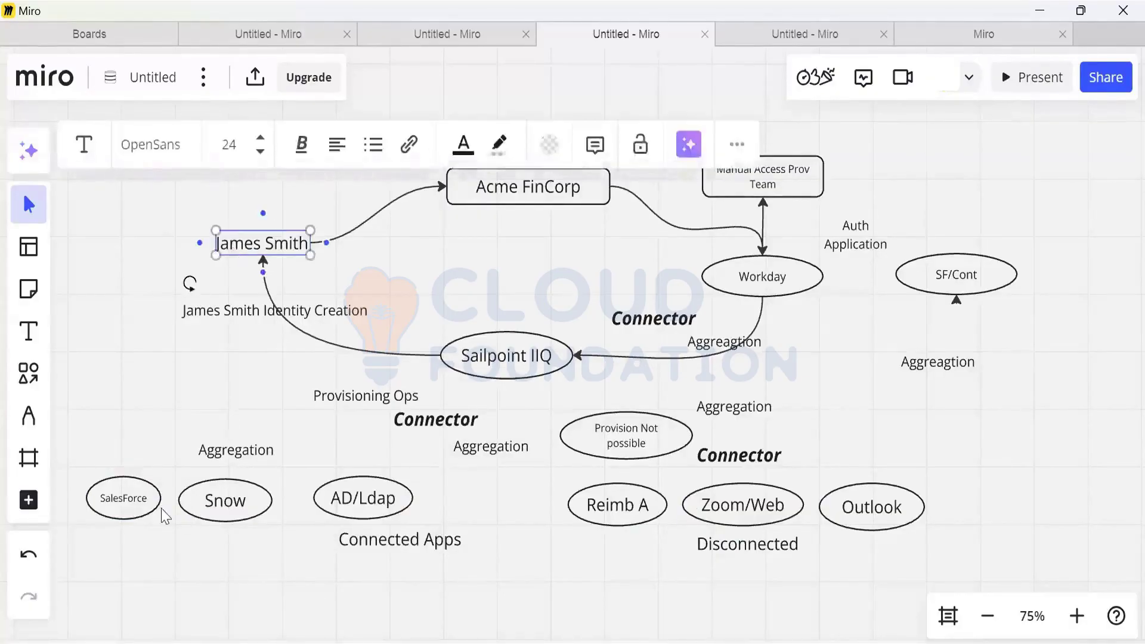
click(251, 508)
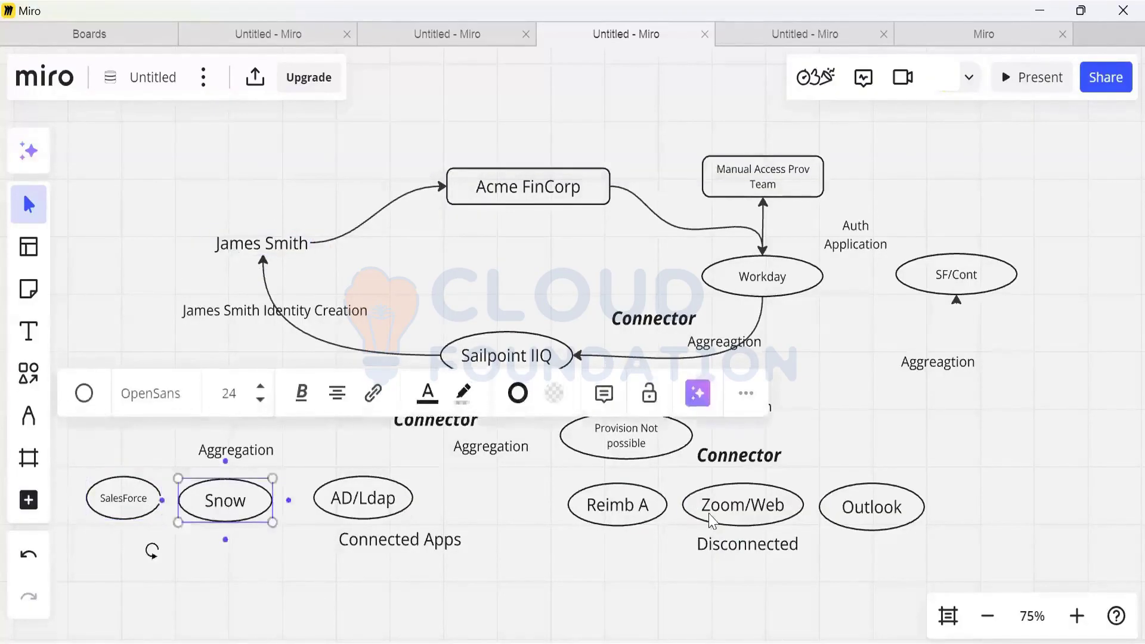
click(363, 501)
click(744, 508)
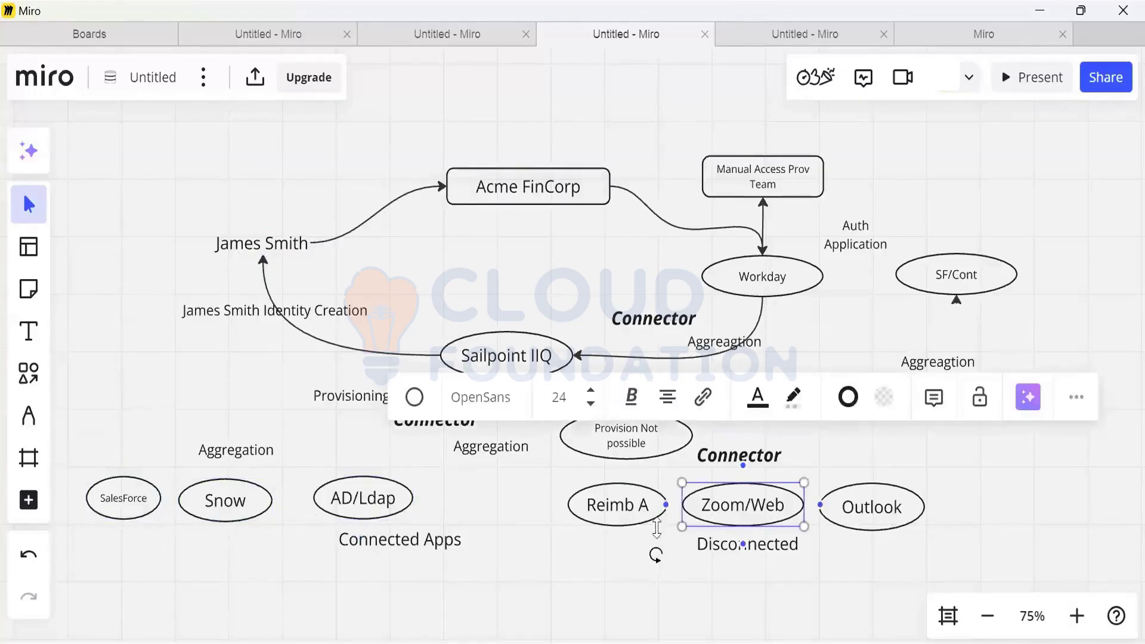
click(474, 361)
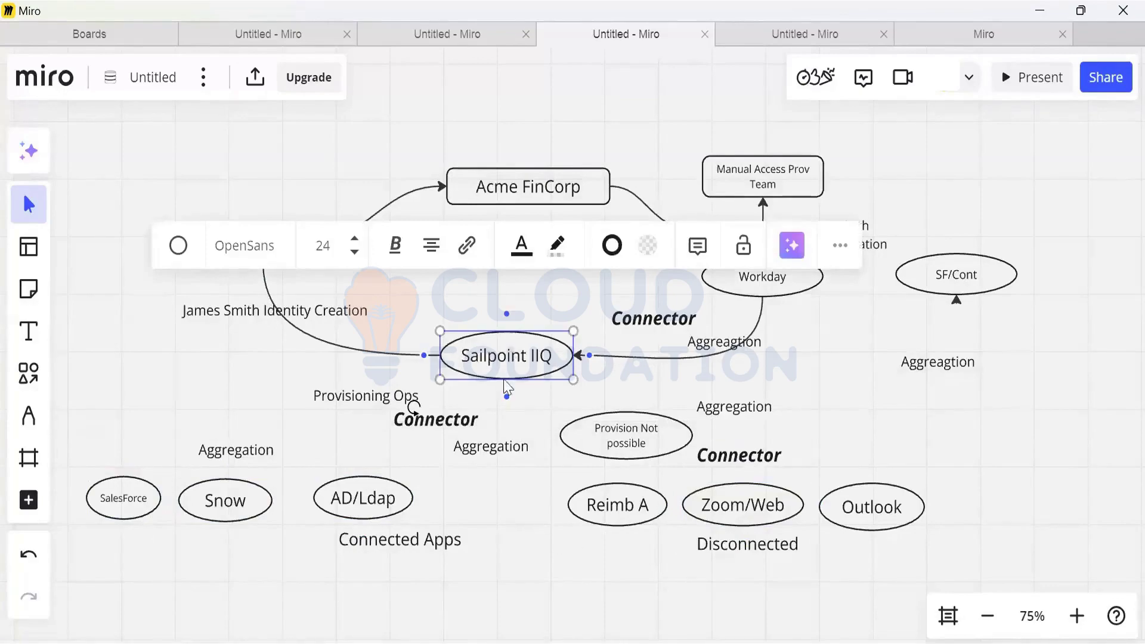
click(358, 517)
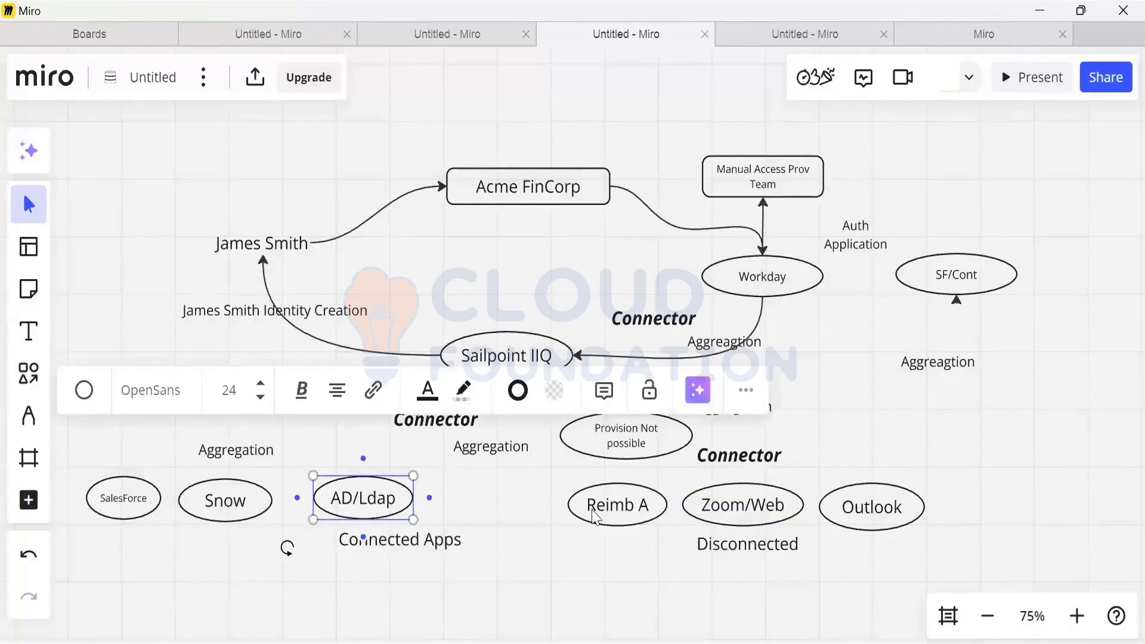
click(369, 510)
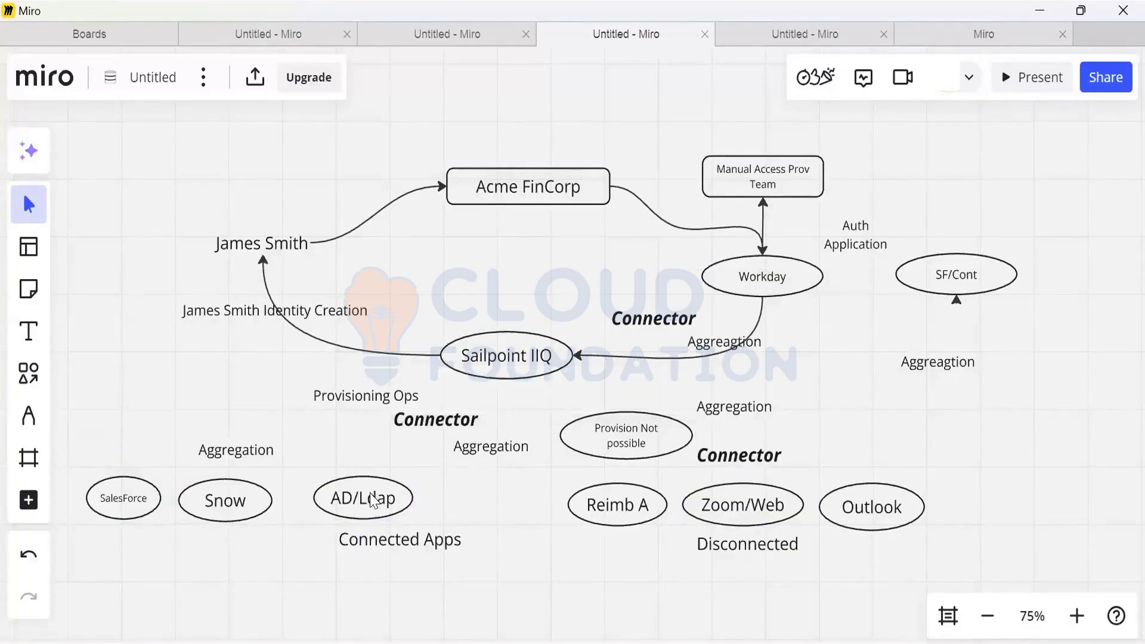
click(373, 501)
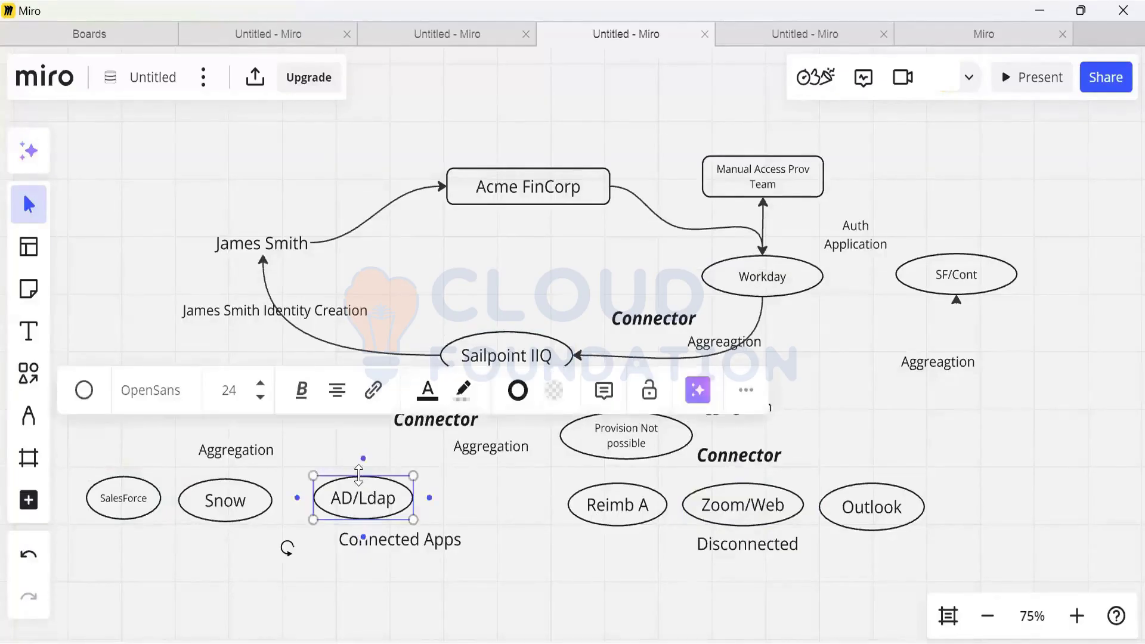
click(503, 360)
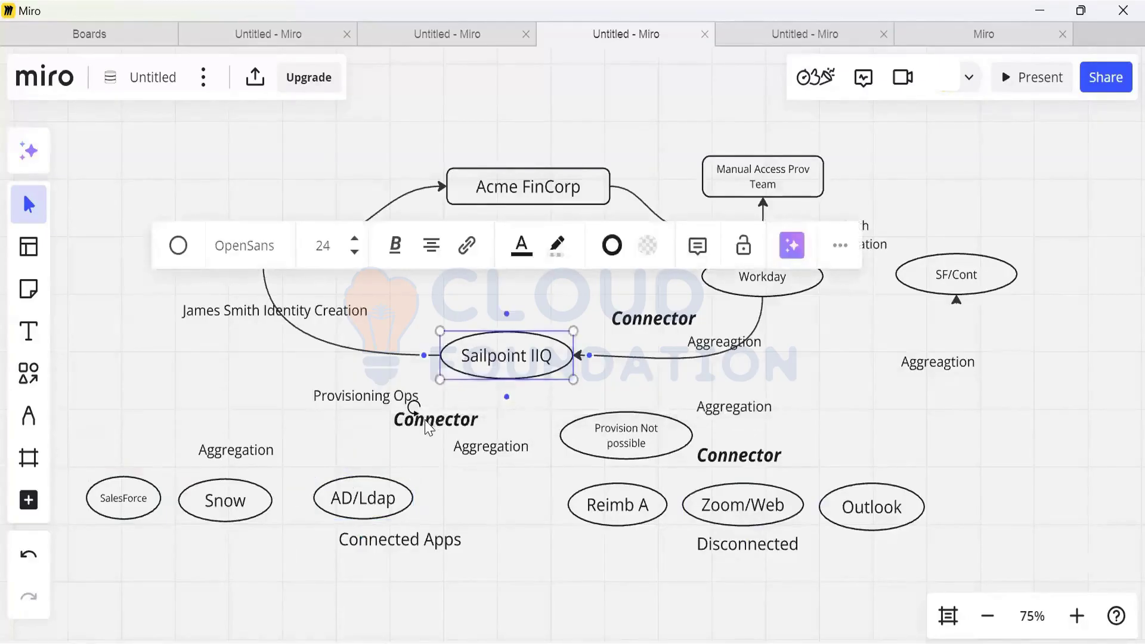
click(426, 430)
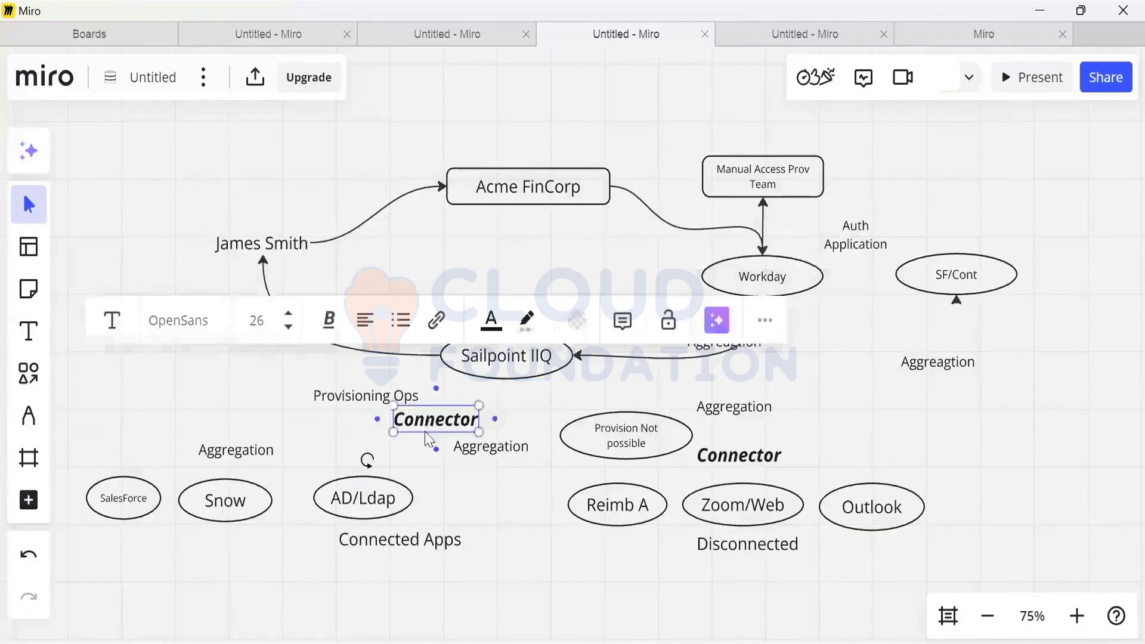
Draw a curved arrow from the AD/Ldap ellipse to the underside of the Sailpoint IIQ ellipse, passing the Aggregation label.
click(387, 504)
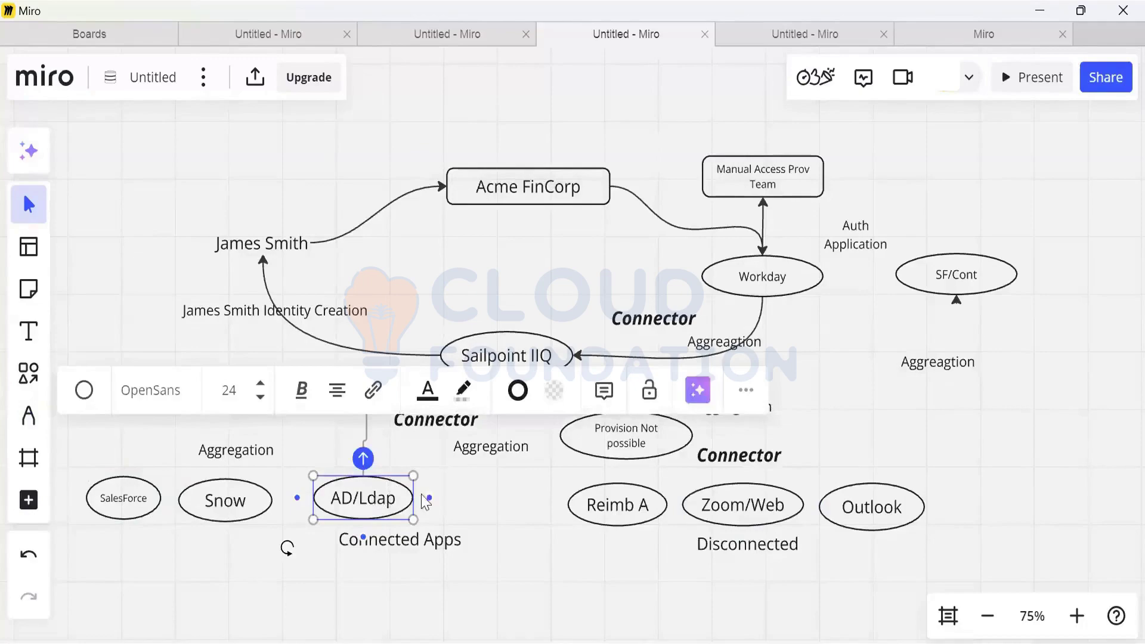
drag(429, 498, 518, 394)
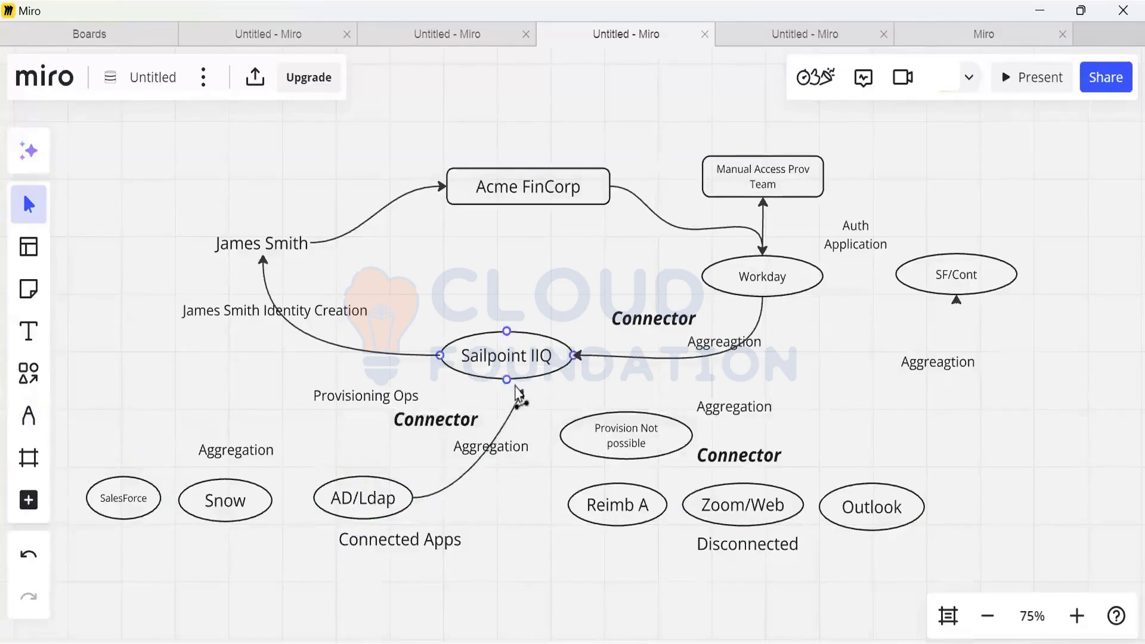
drag(519, 394, 506, 380)
Draw a curved arrow from Sailpoint IIQ down to the top of the AD/Ldap ellipse, passing the Provisioning Ops label.
click(434, 360)
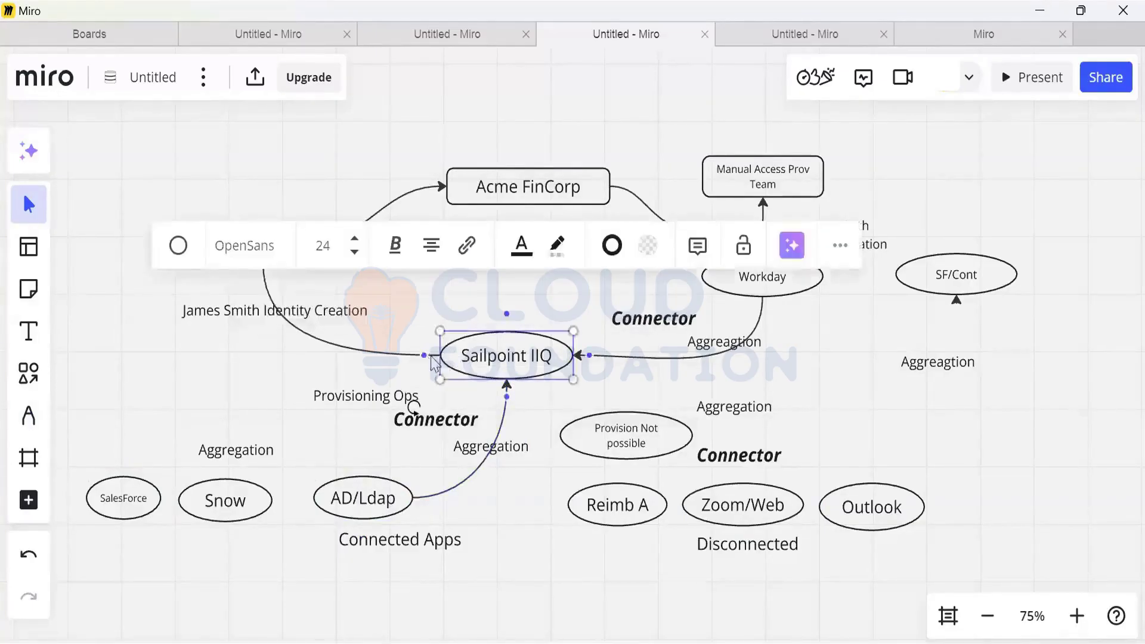
drag(430, 356, 346, 434)
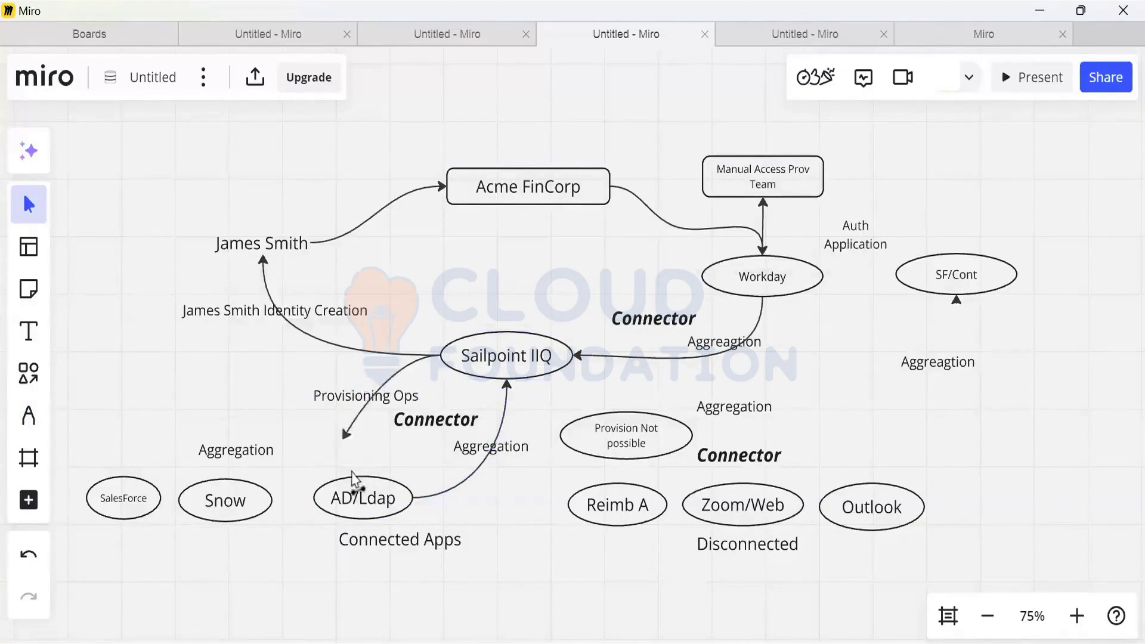
drag(353, 477, 363, 476)
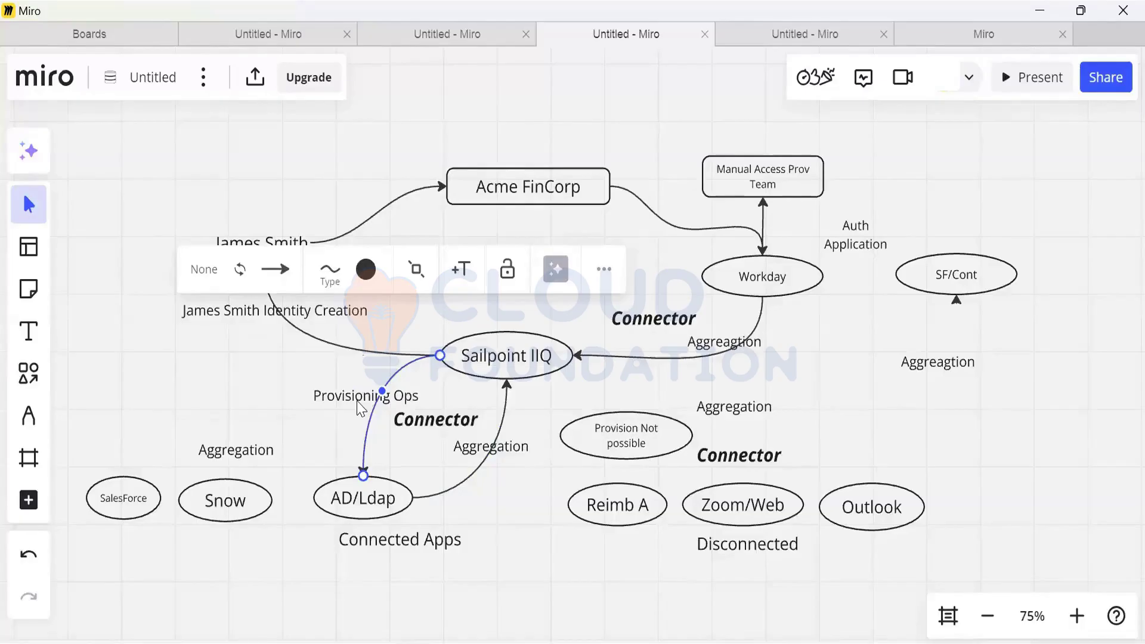
Examine the Provisioning Ops, Aggregation and Connector labels around AD/Ldap, and how Sailpoint IIQ relates to Zoom/Web and the employee.
click(358, 401)
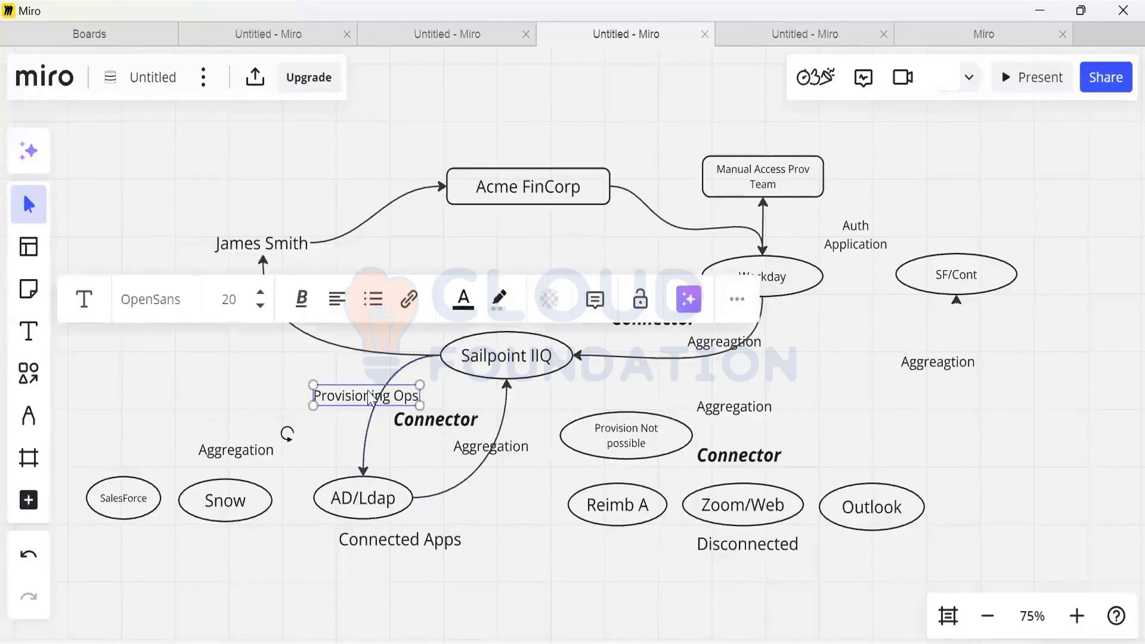
click(365, 395)
click(489, 454)
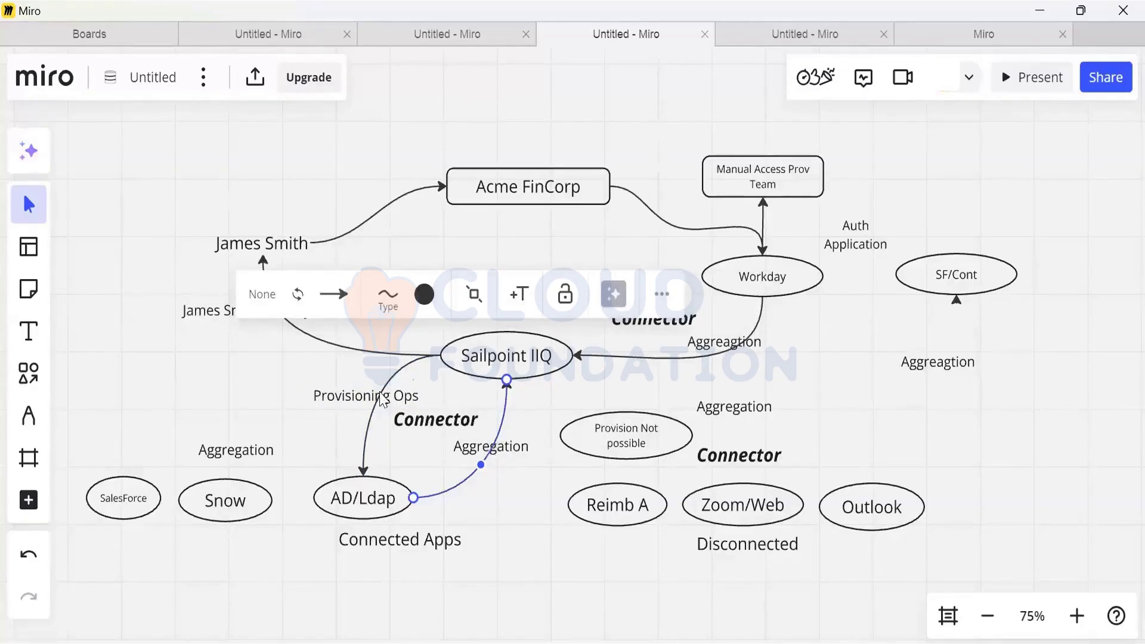
click(436, 420)
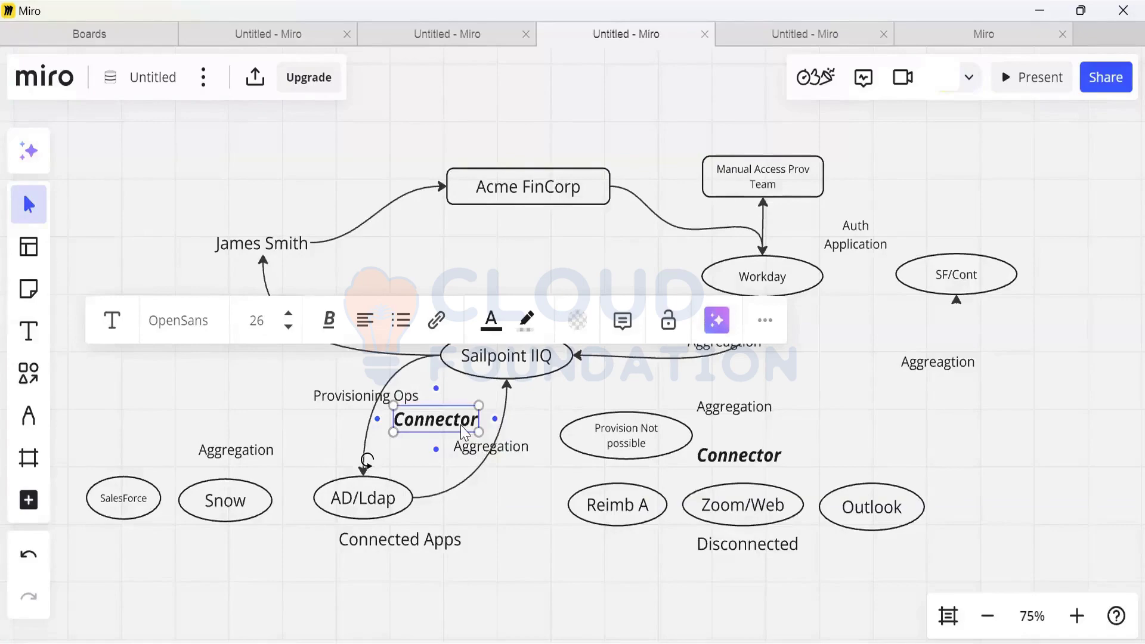
click(374, 398)
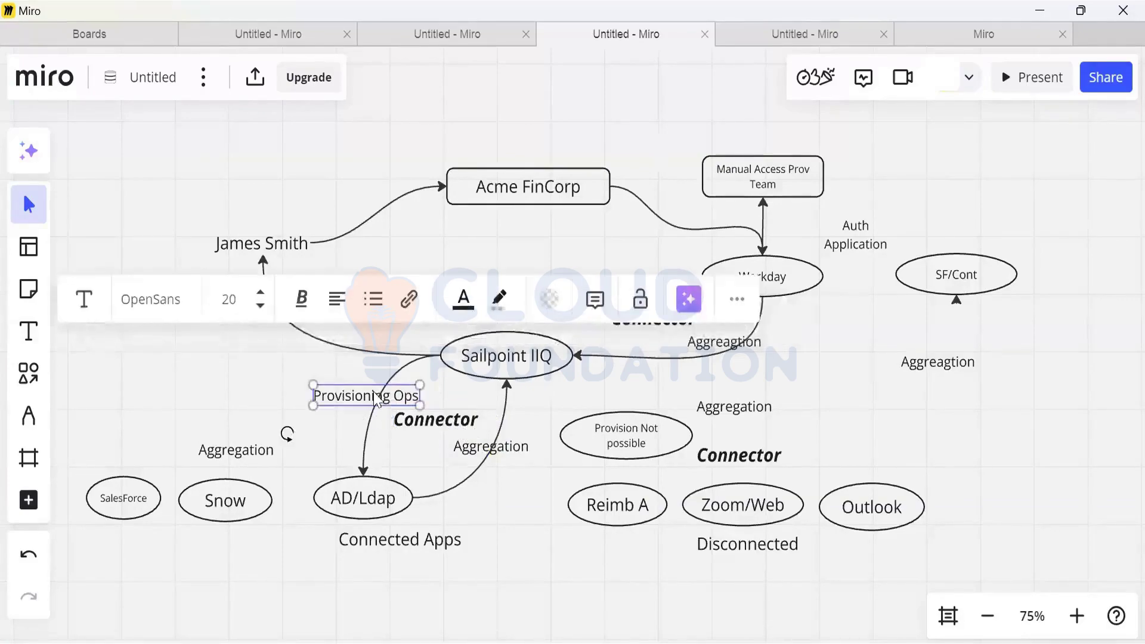
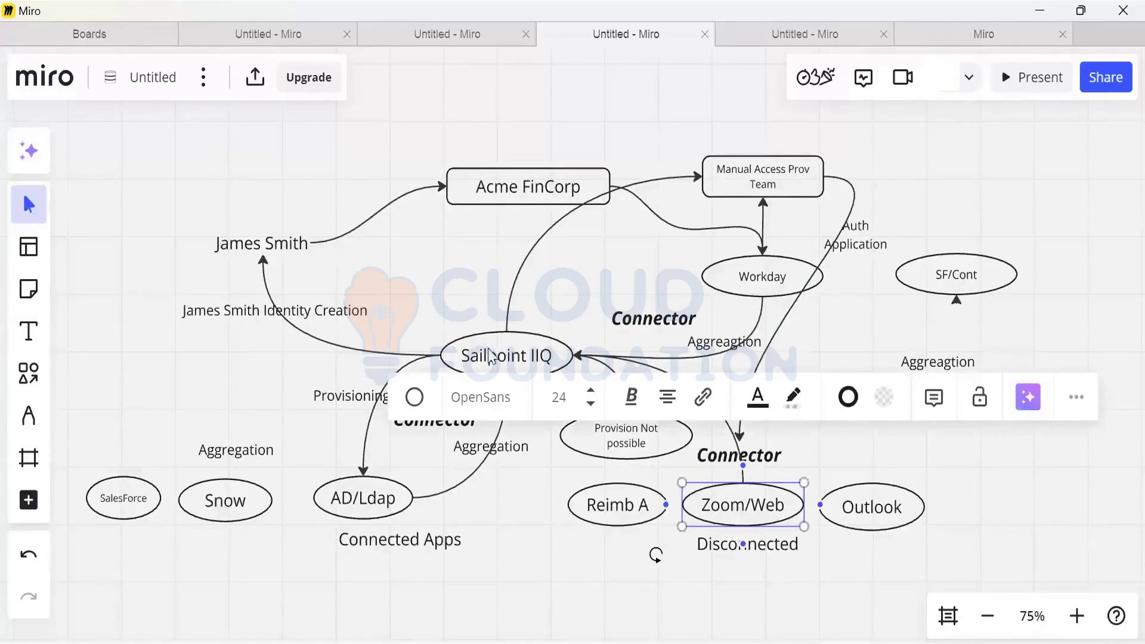
click(525, 357)
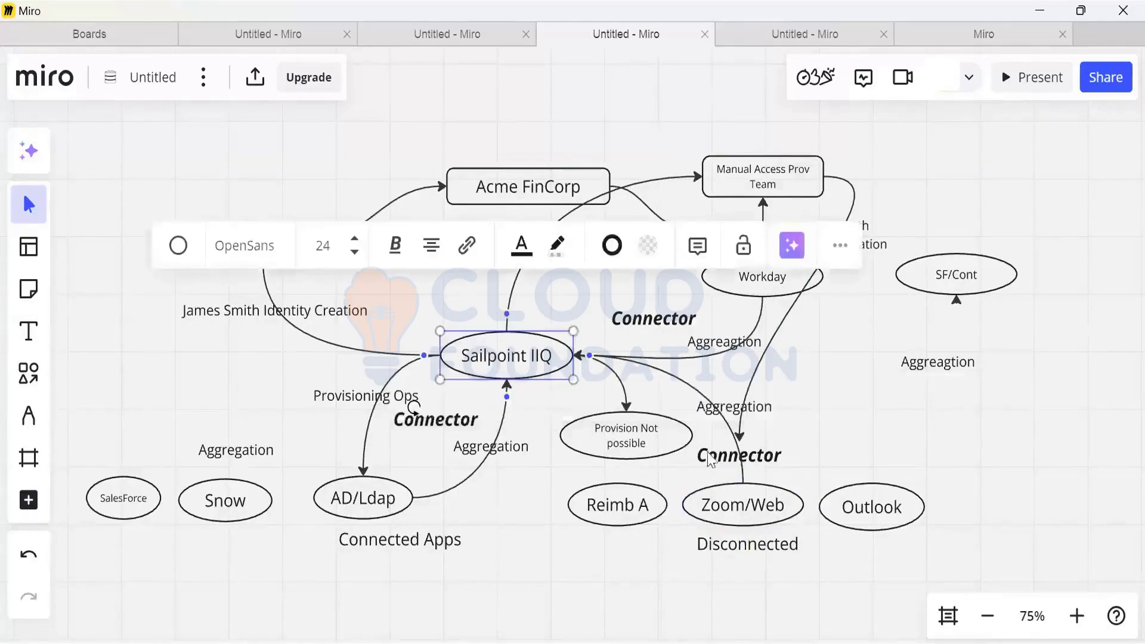
click(731, 511)
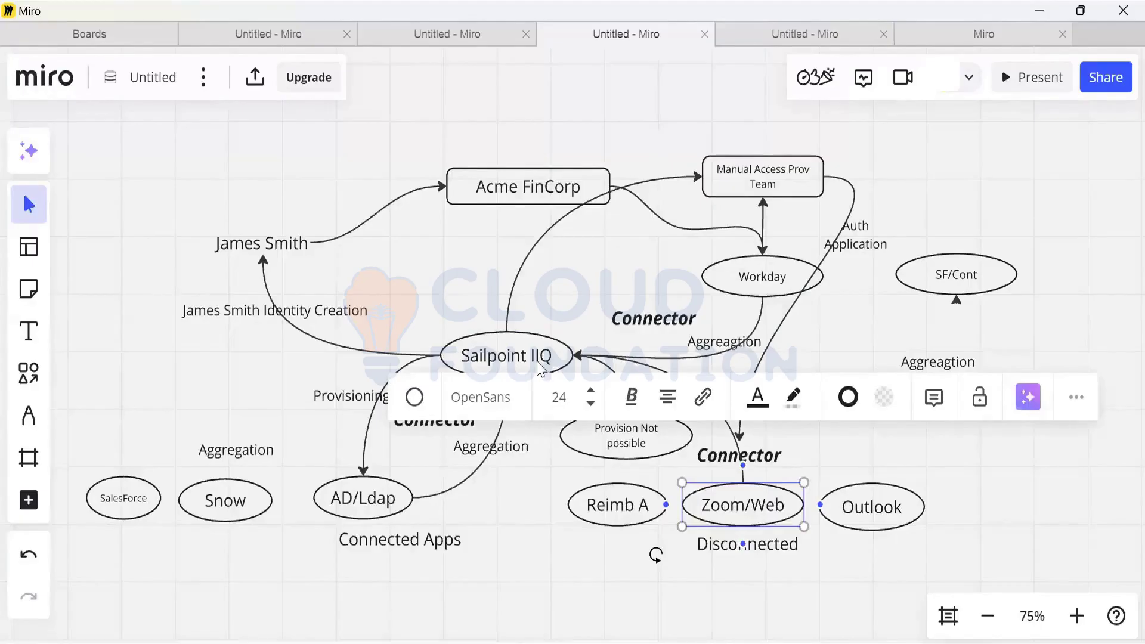
click(289, 245)
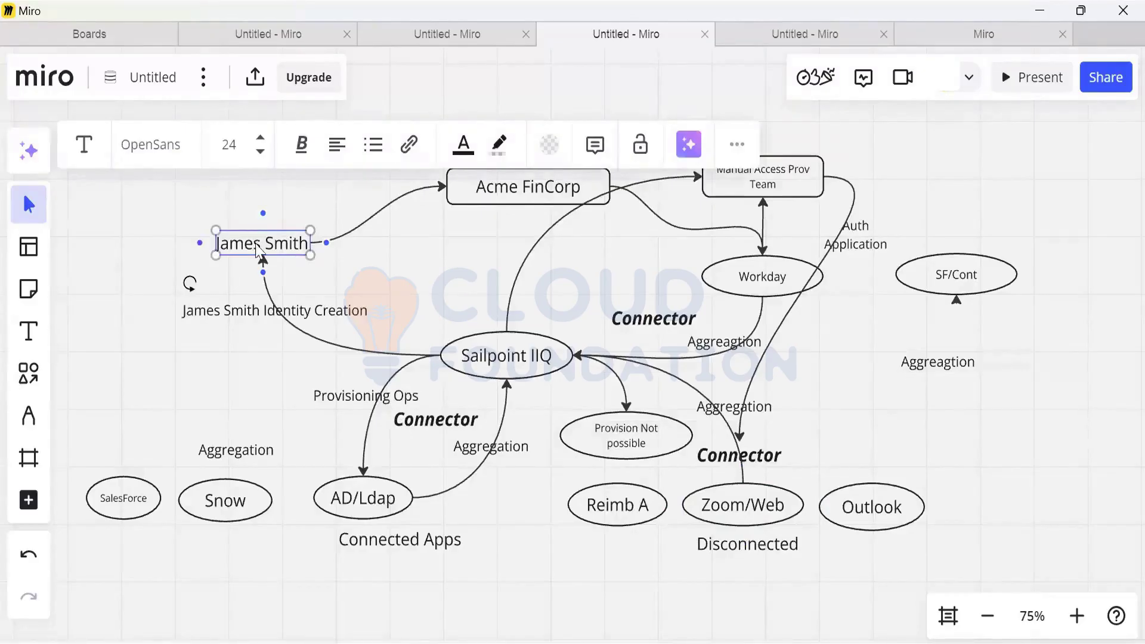
click(757, 511)
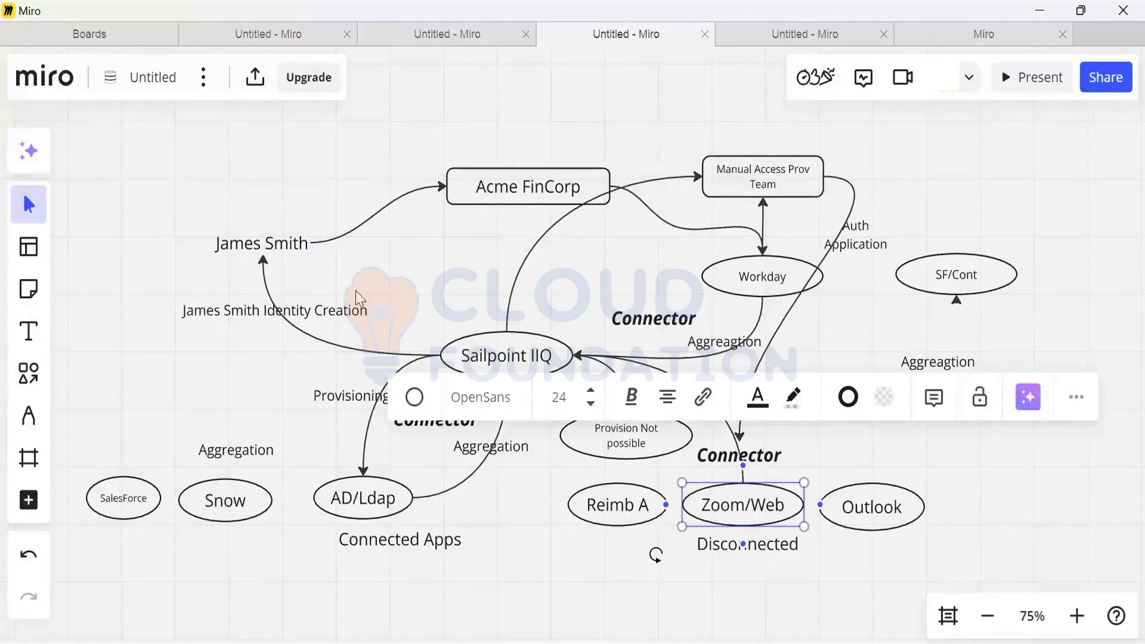
click(509, 358)
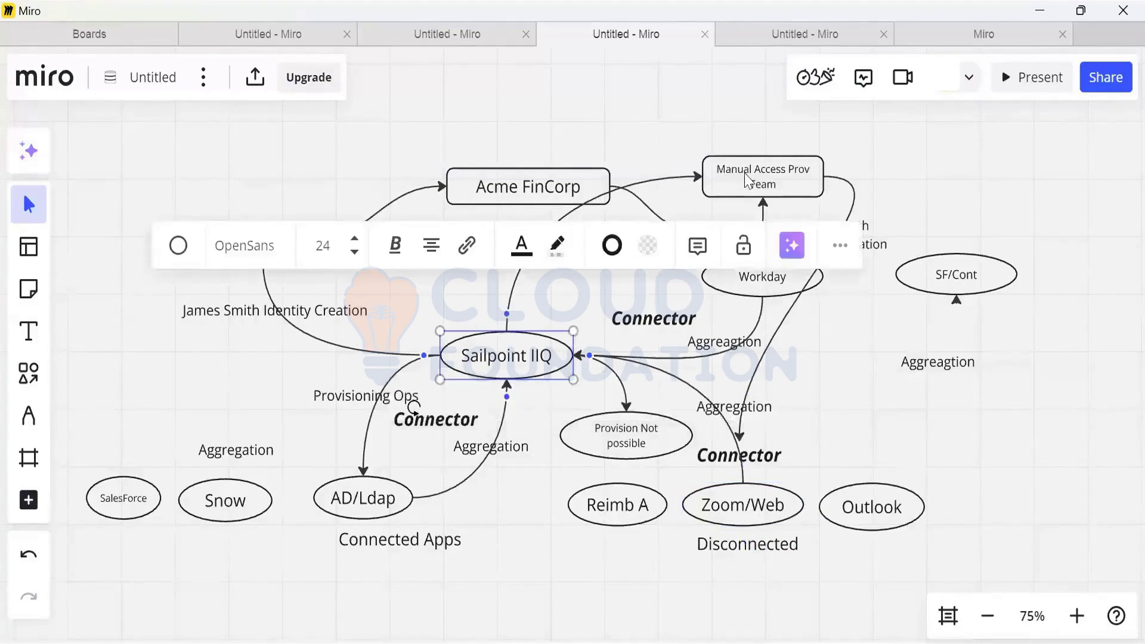
click(747, 178)
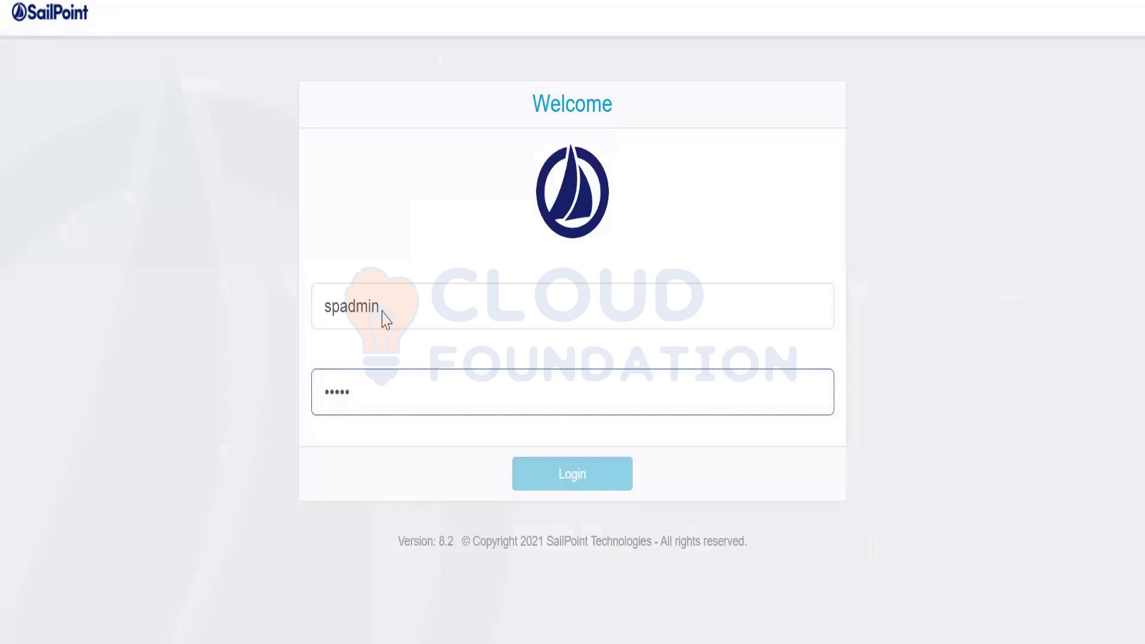
Switch to SailPoint IdentityIQ, log in with the filled-in administrator credentials and open the Application Definition page.
key(Return)
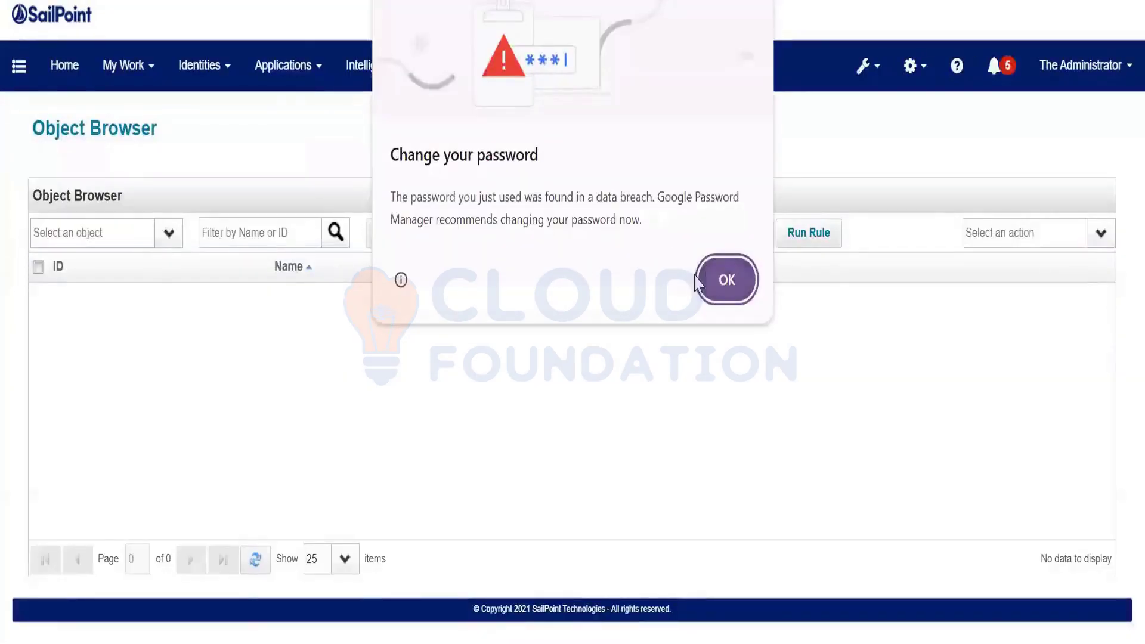
click(722, 279)
click(293, 111)
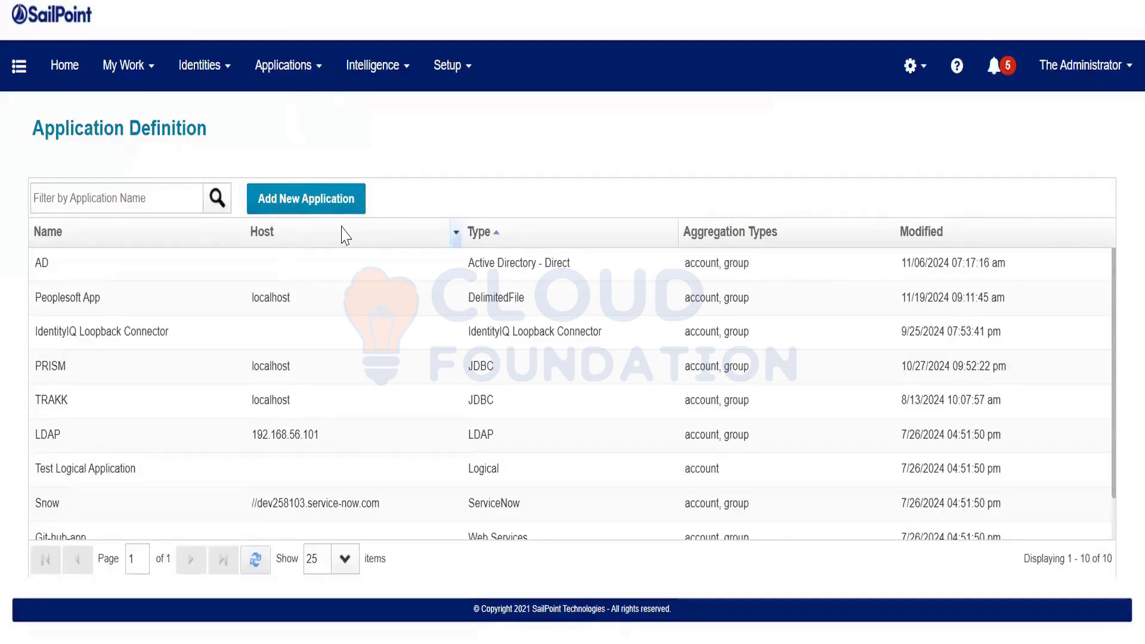
Start a new application definition and open the list of available application types.
click(302, 205)
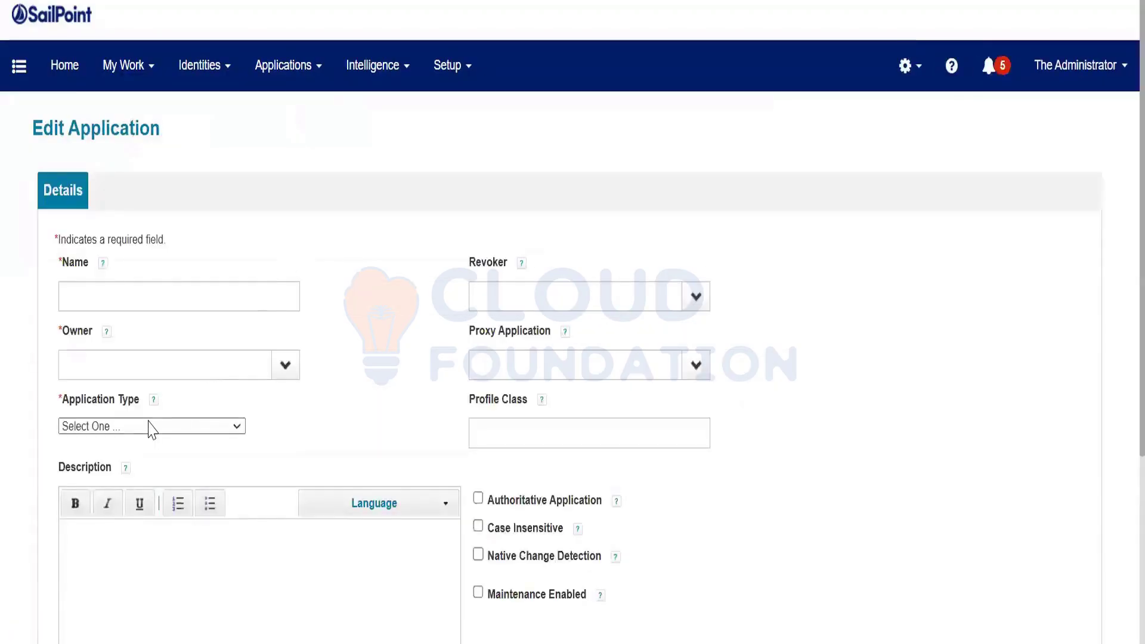
click(151, 425)
key(Down)
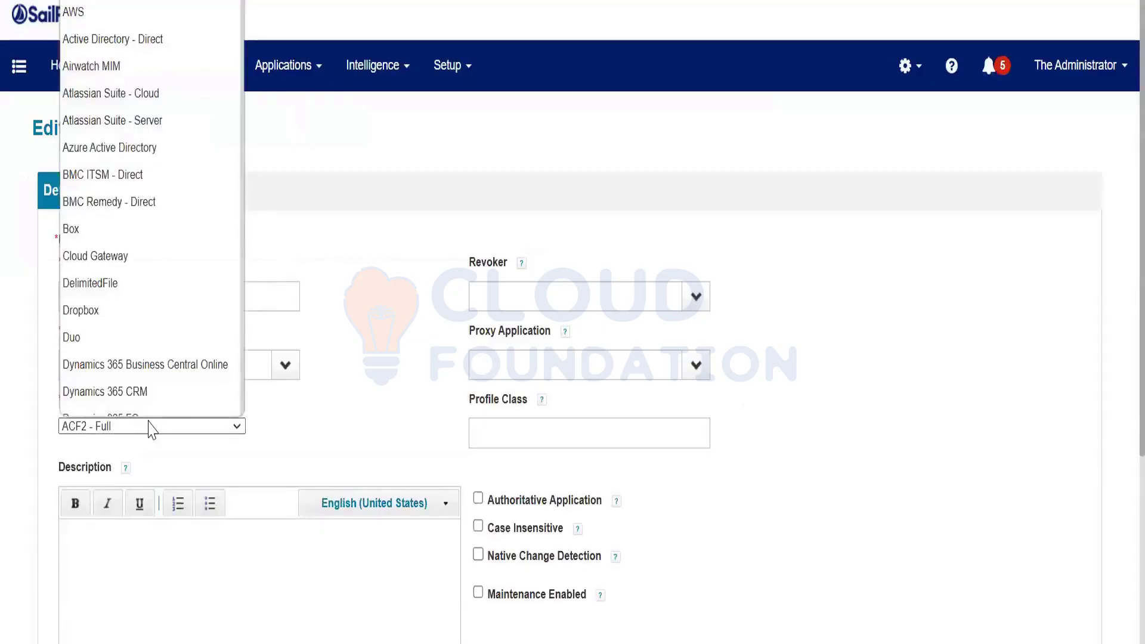
Look up the Azure Active Directory, Web Services, Workday, SuccessFactors, Top Secret LDAP, Mainframe and IBM DB2 application types.
text(az)
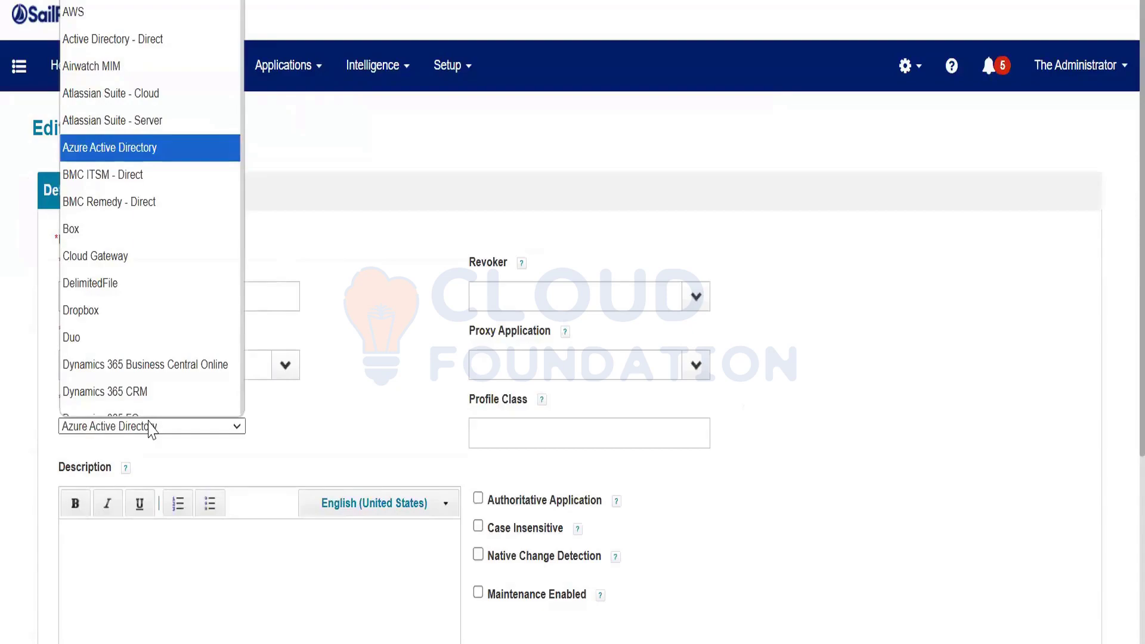
text(w)
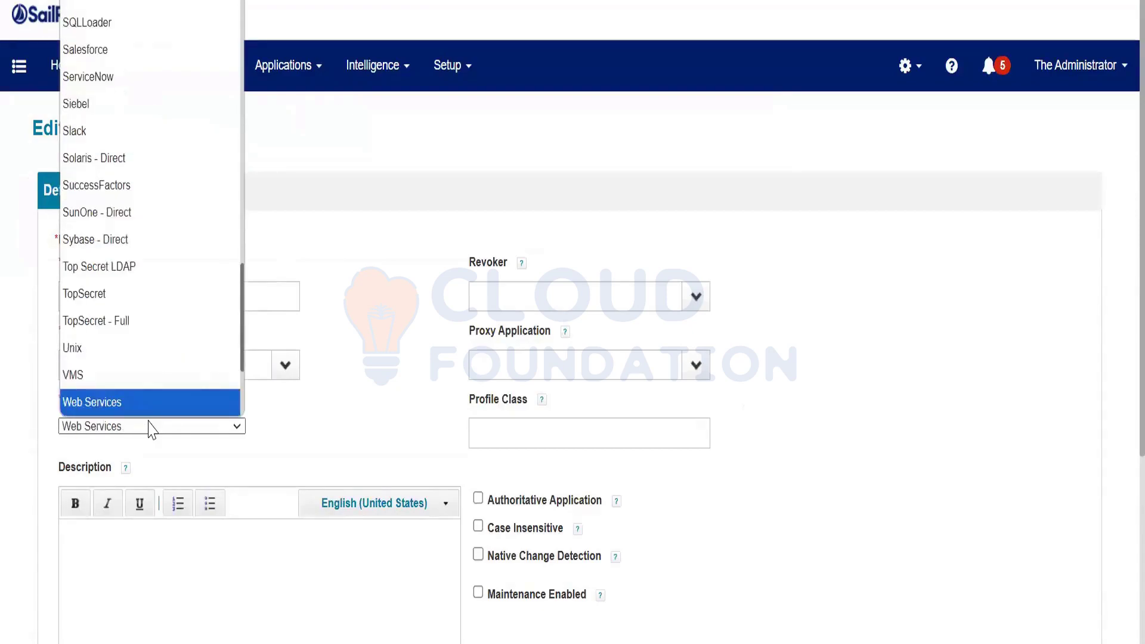
text(wo)
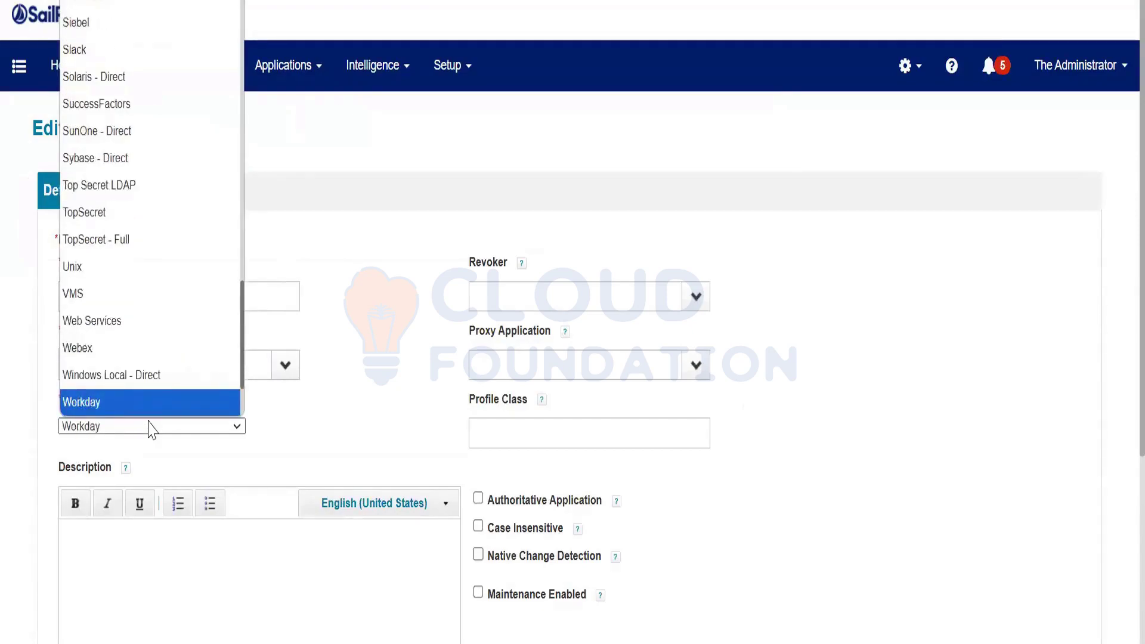
text(s)
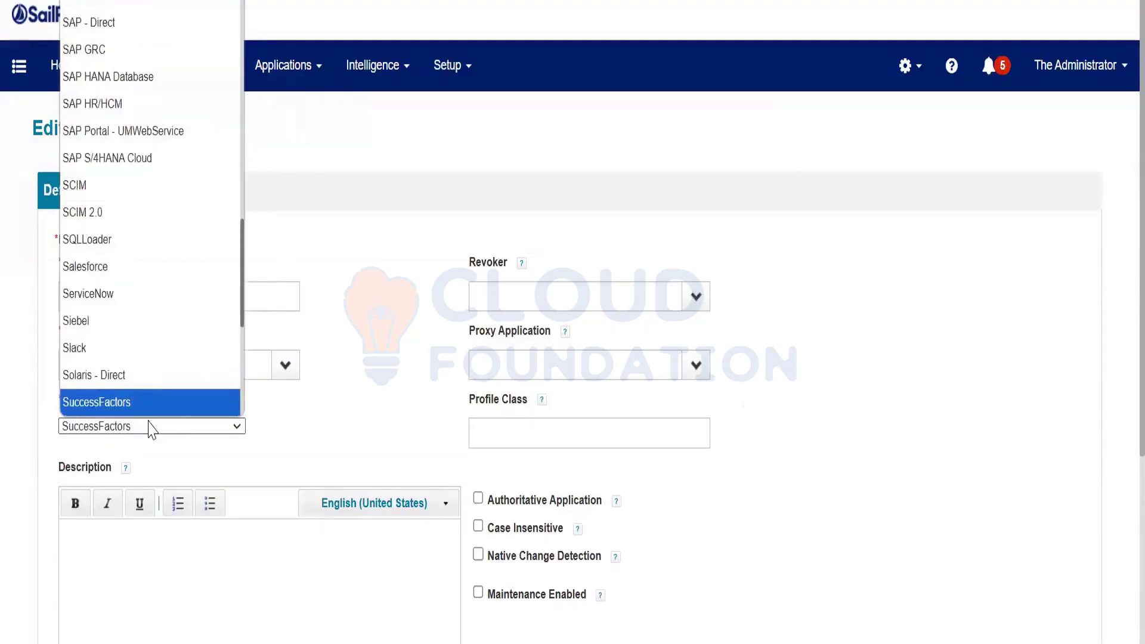
text(ur)
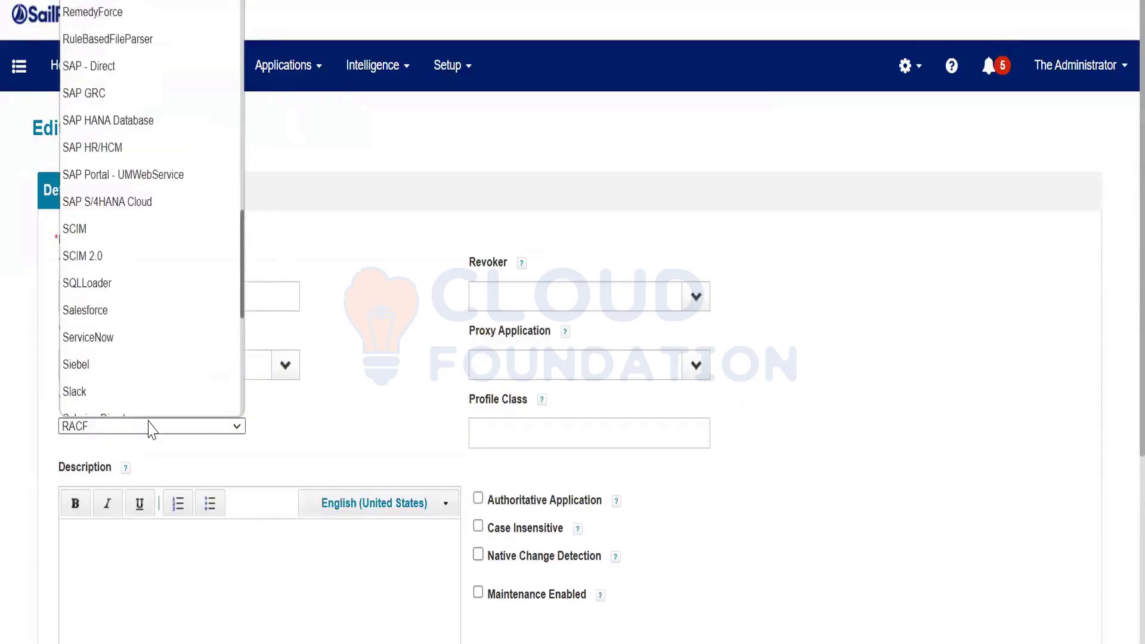
text(t)
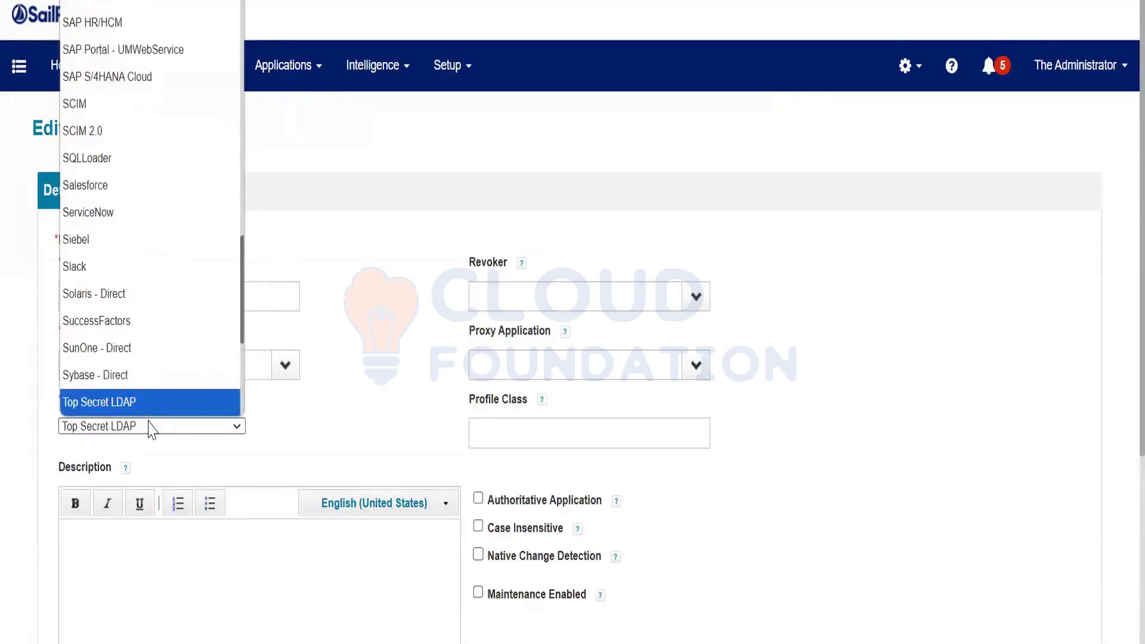
text(me)
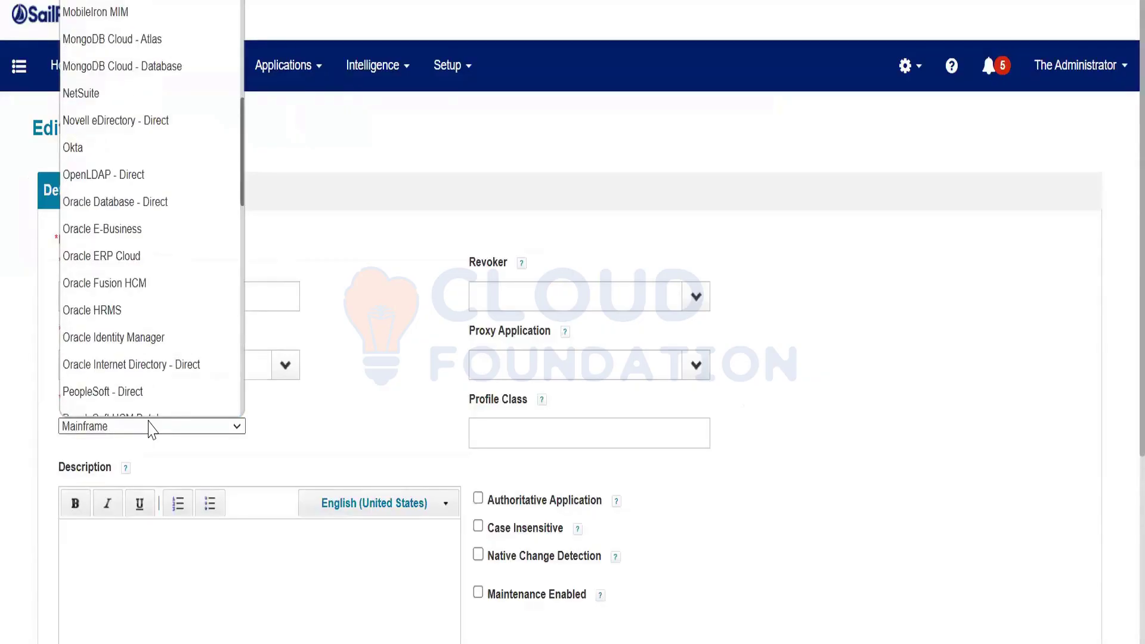
text(i)
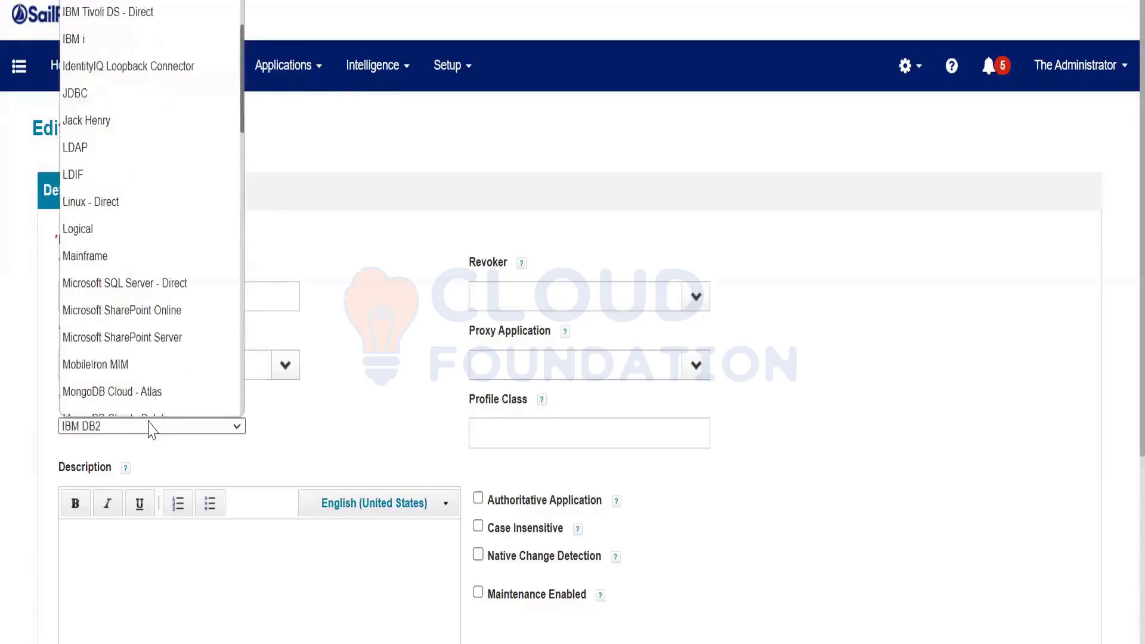
Examine the available application types from IBM DB2 down through the MongoDB, Oracle, RACF and SAP entries to the list's end.
key(Up)
key(Down)
key(Down)
key(Down)
key(Down)
key(Down)
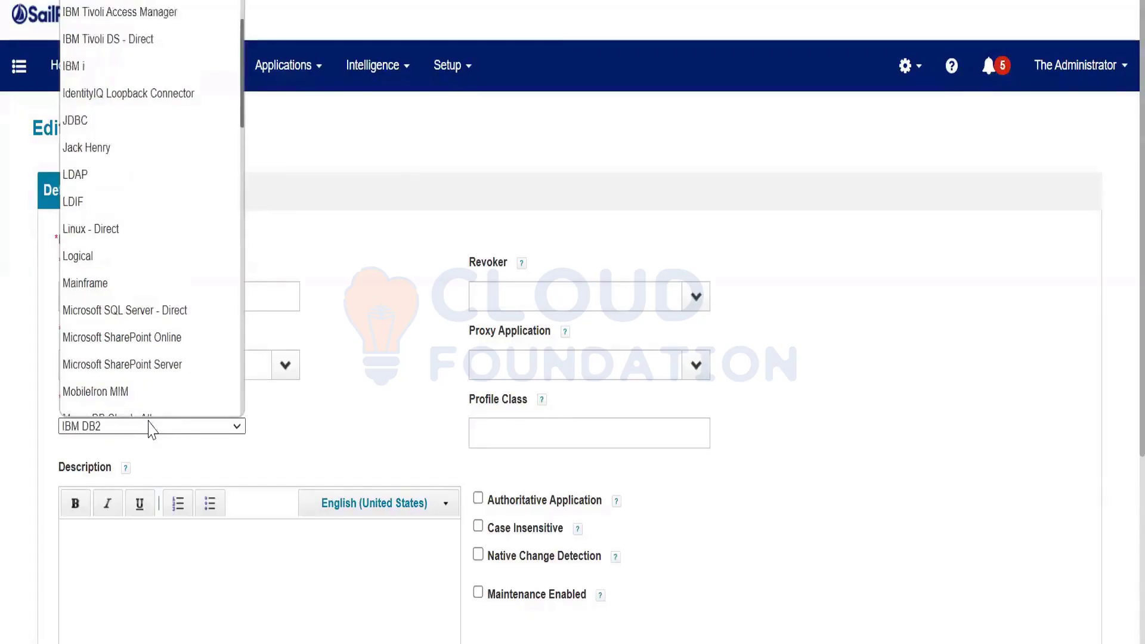
key(Down)
key(Down)
key(Down)
key(Down)
key(Down)
key(Down)
key(Down)
key(Down)
key(Down)
key(Down)
key(Down)
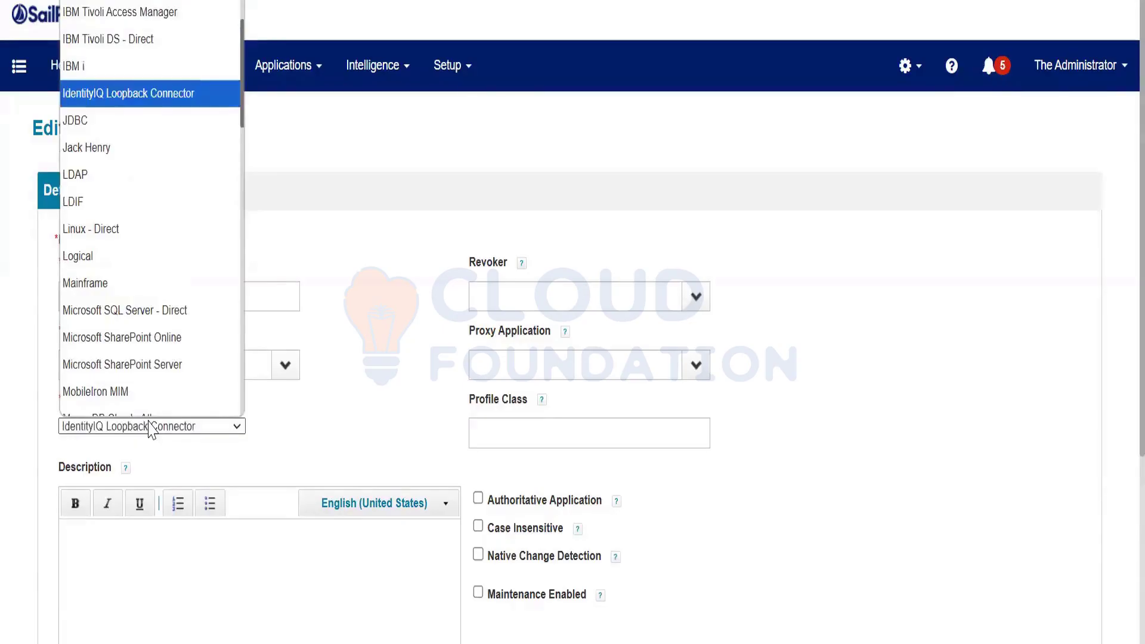
key(Down)
key(Down)
key(Down)
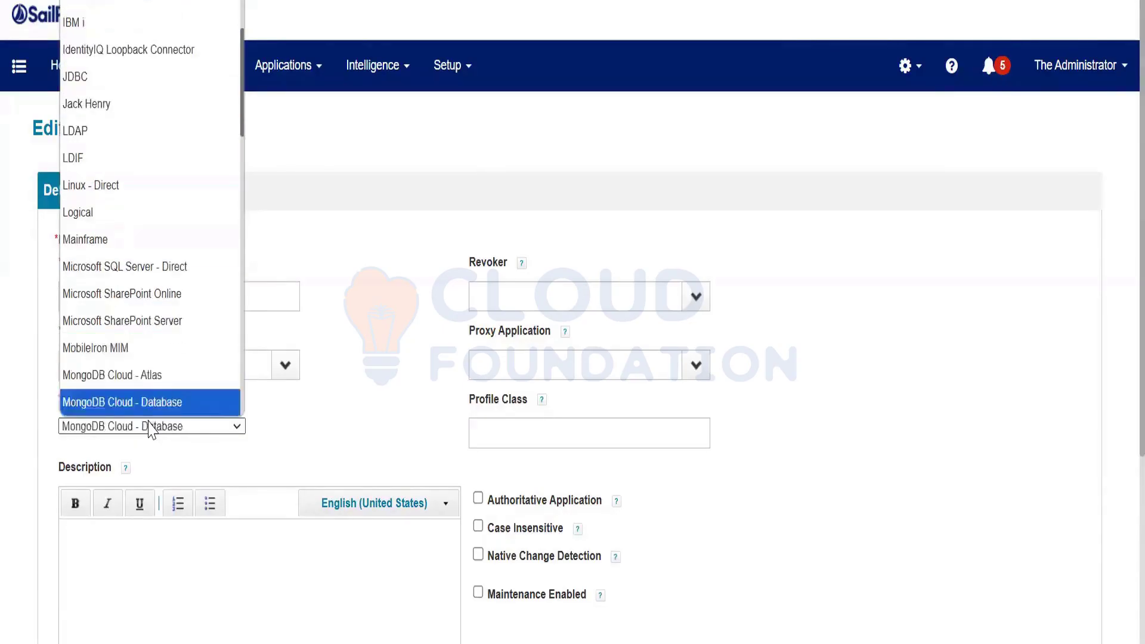
key(Up)
key(Down)
key(Down)
key(Down)
key(Down)
key(Down)
key(Down)
key(Down)
key(Down)
key(Down)
key(Down)
key(Down)
key(Down)
key(Down)
key(Down)
key(Down)
key(Down)
key(Down)
key(Down)
key(Down)
key(Down)
key(Down)
key(Down)
key(Down)
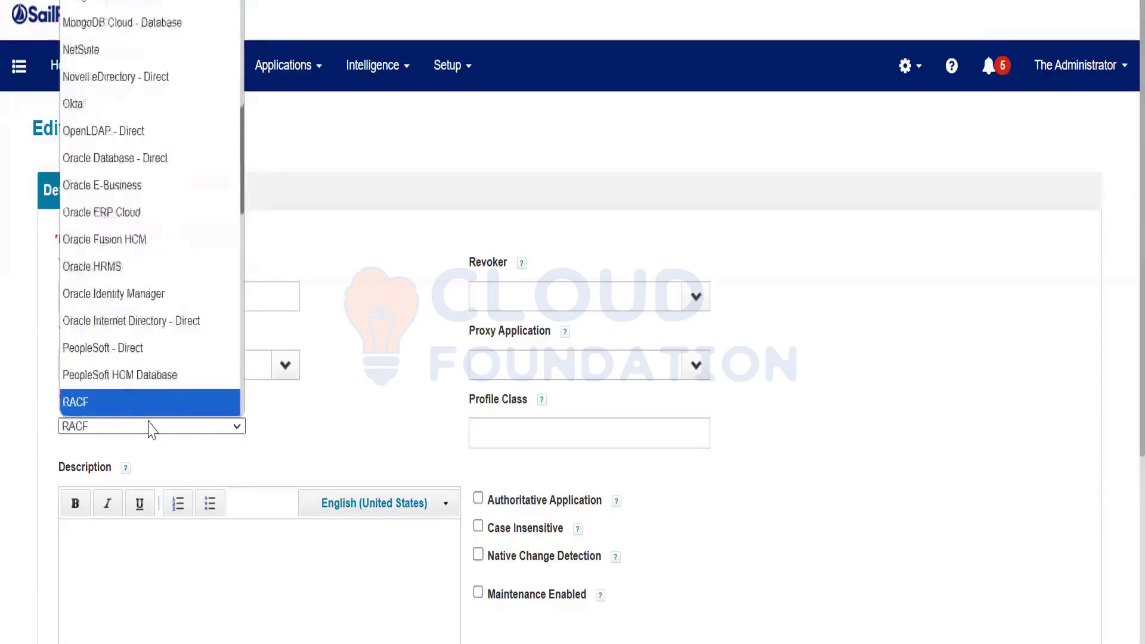
key(Down)
key(Down)
key(Down)
key(Down)
key(Down)
key(Down)
key(Down)
key(Down)
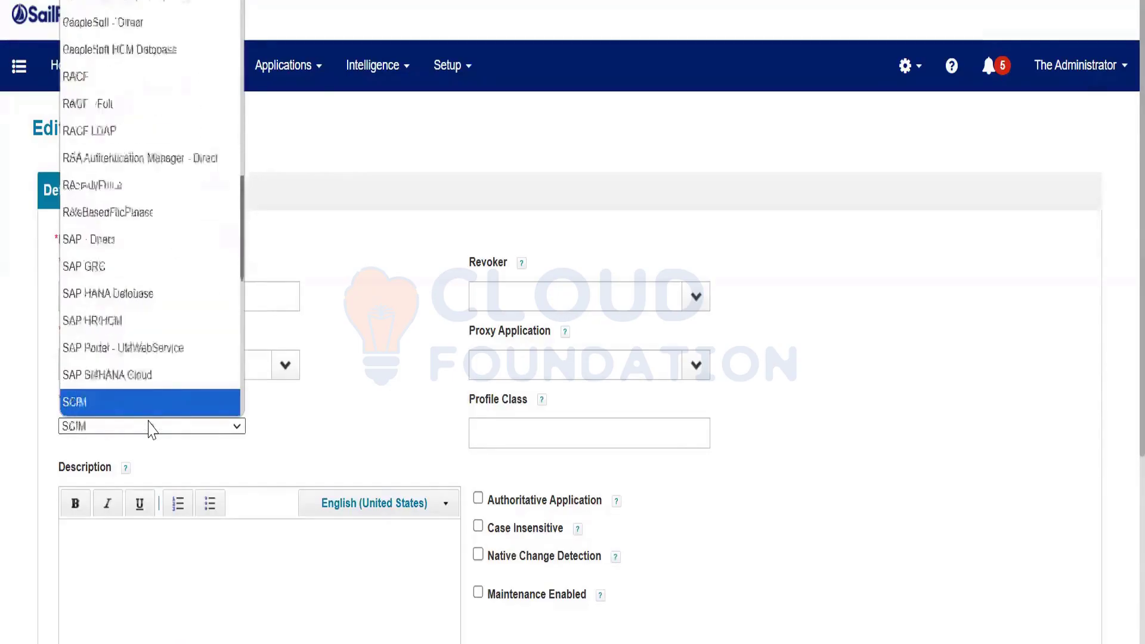
key(Up)
key(Up)
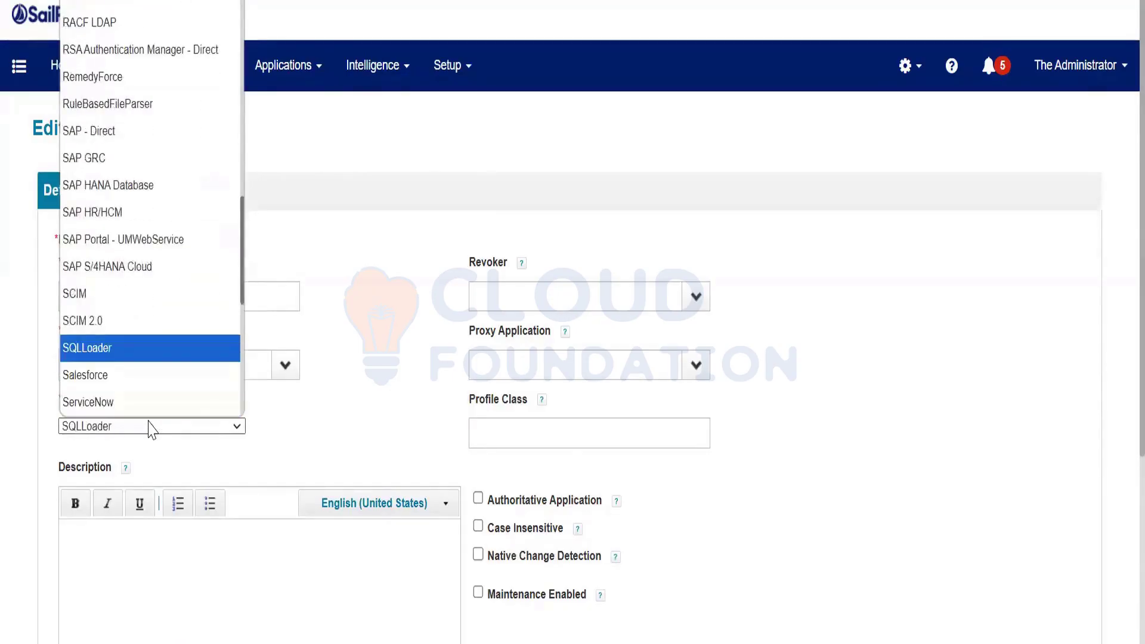
key(Down)
key(Down)
key(Down)
key(Down)
key(Down)
key(Down)
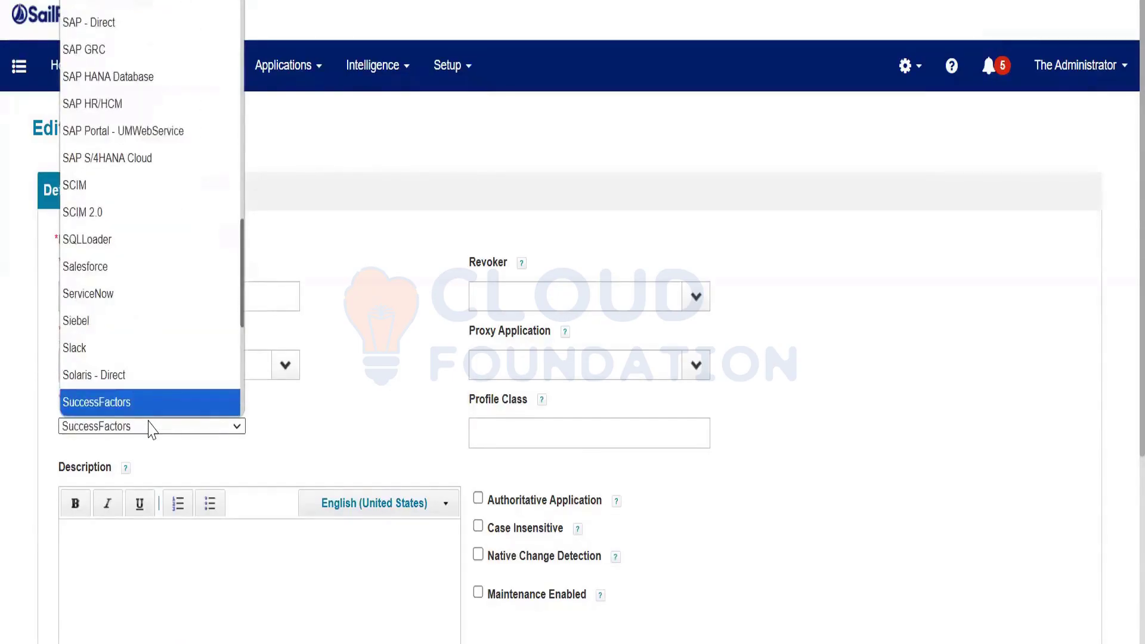
key(Down)
key(Down)
key(Down)
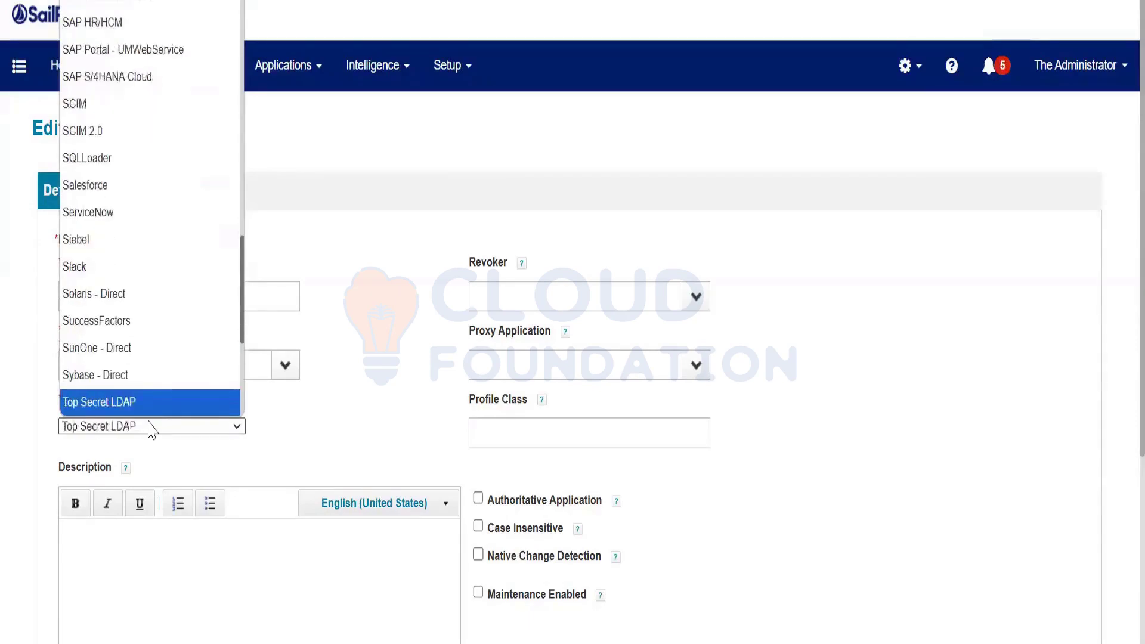
key(Down)
key(Down)
key(Down)
key(Down)
key(Down)
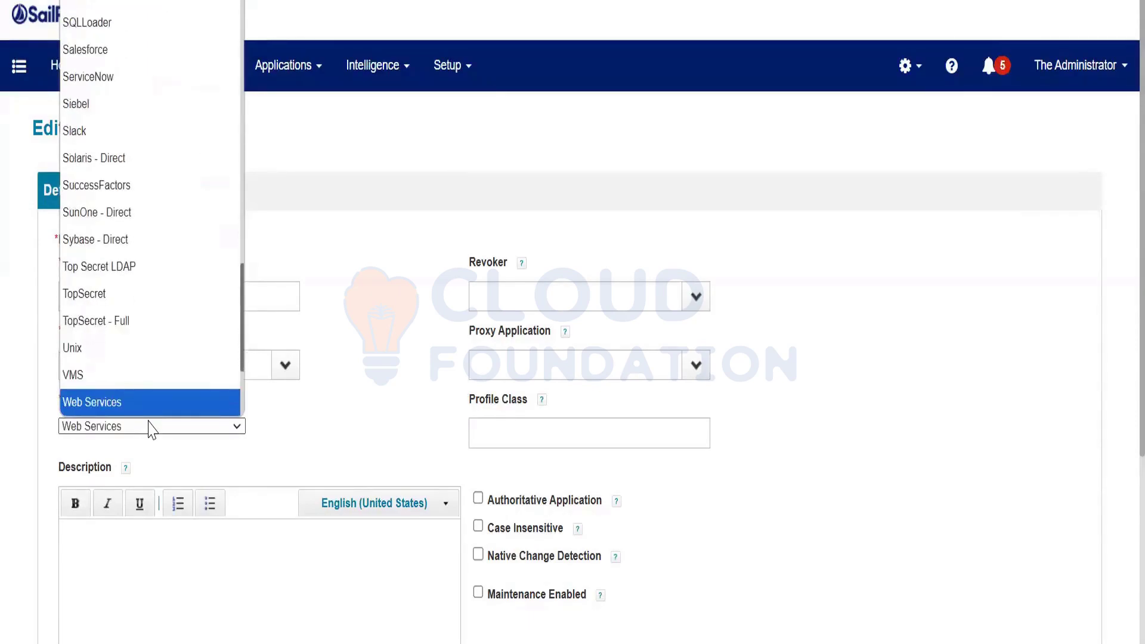
key(Down)
key(Down)
key(Down)
key(Down)
key(Down)
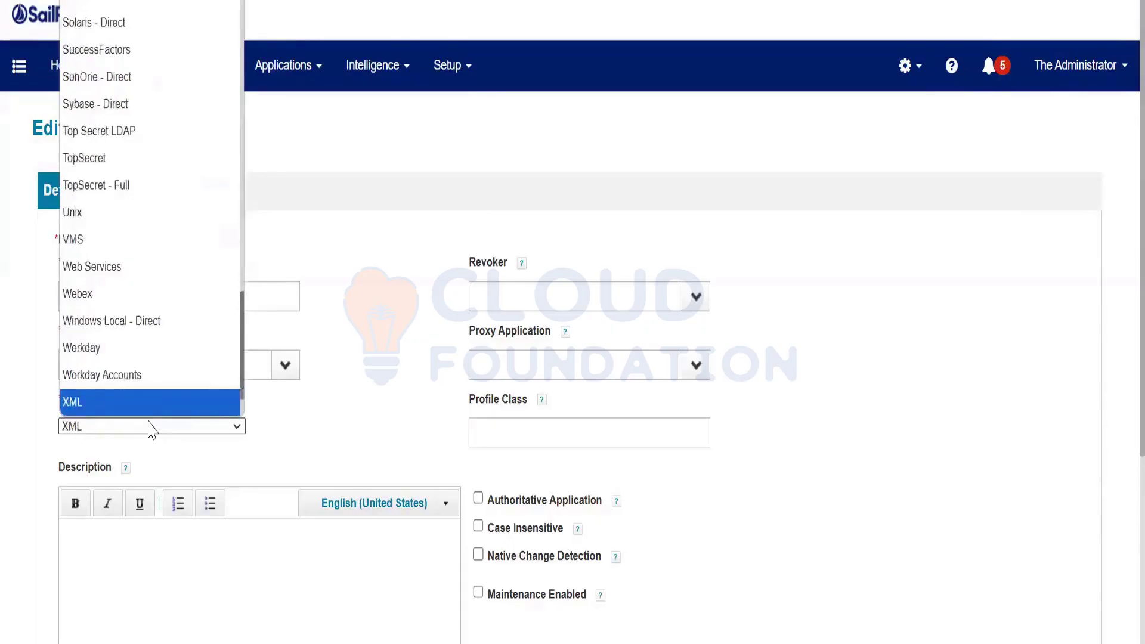
key(Down)
Review the application types in reverse, from the end of the list back up past Oracle Fusion HCM to Logical.
key(Up)
key(Up)
key(Up)
key(Up)
key(Up)
key(Up)
key(Up)
key(Up)
key(Up)
key(Up)
key(Up)
key(Up)
key(Up)
key(Up)
key(Up)
key(Up)
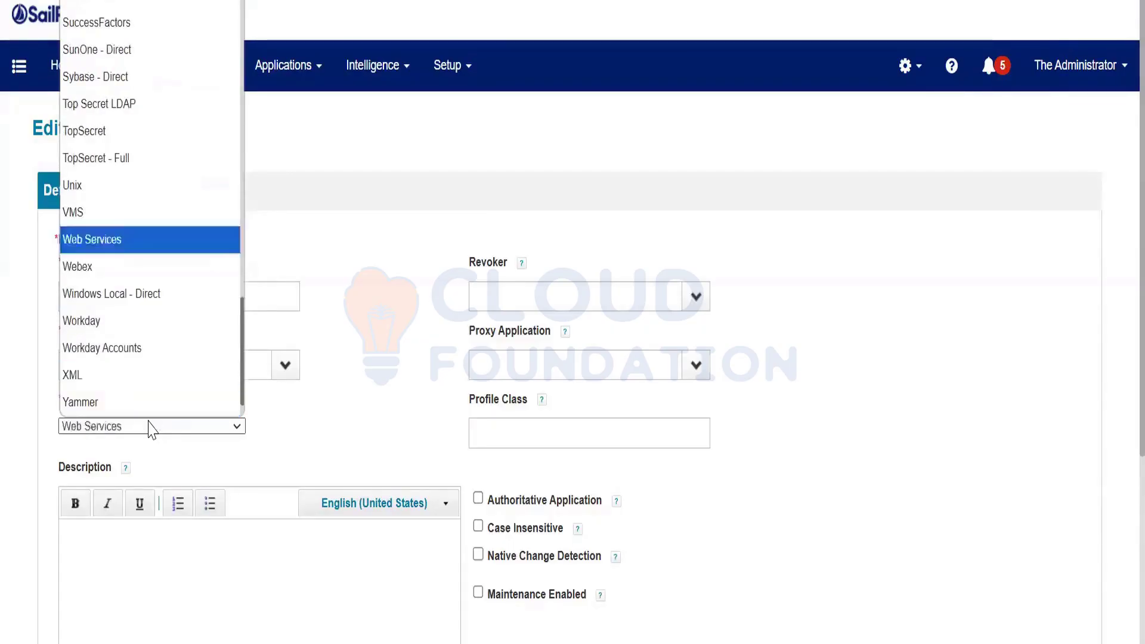
key(Up)
key(Up)
key(Up)
key(Up)
key(Up)
key(Up)
key(Up)
key(Up)
key(Up)
key(Up)
key(Up)
key(Up)
key(Up)
key(Up)
key(Up)
key(Up)
key(Up)
key(Up)
key(Up)
key(Up)
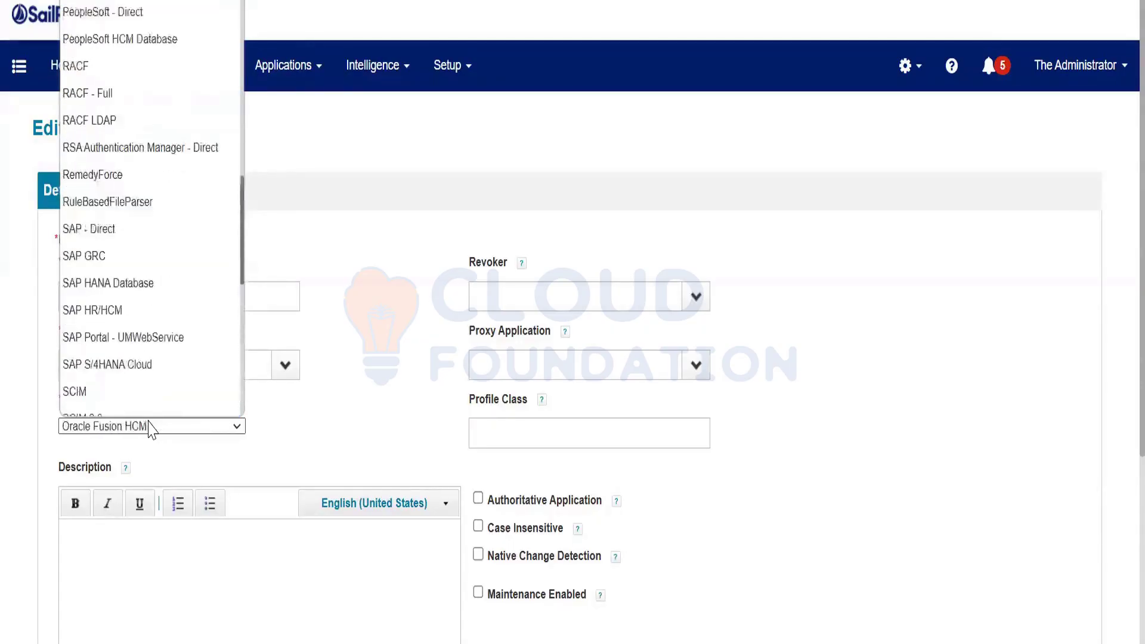
key(Up)
key(Up)
key(Up)
key(Up)
key(Up)
key(Up)
key(Up)
key(Up)
key(Up)
key(Up)
key(Up)
key(Up)
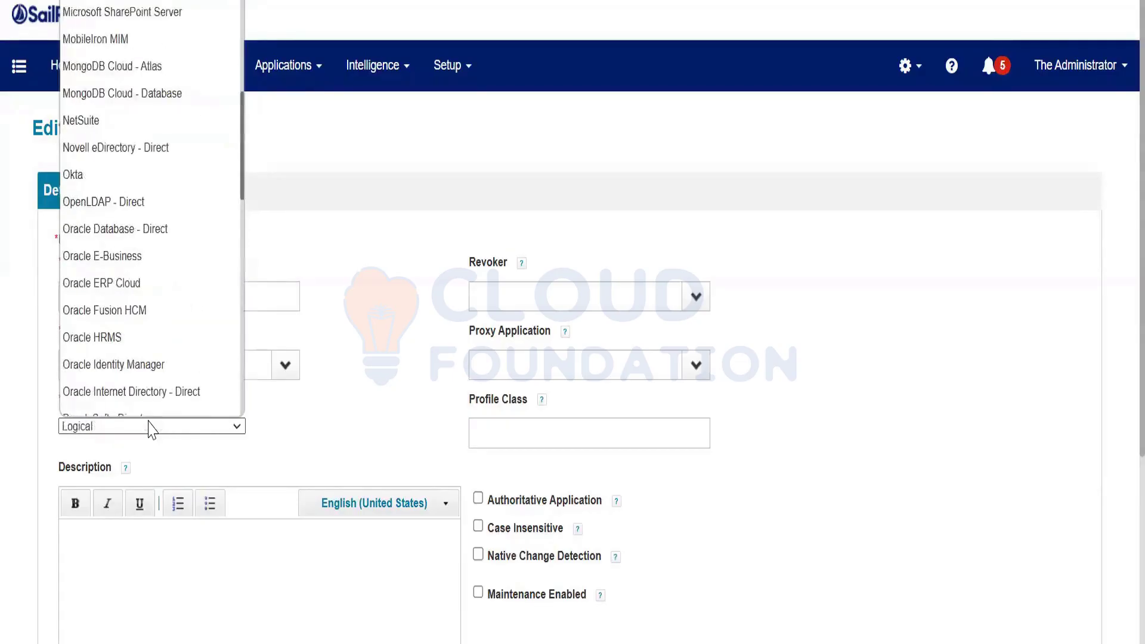
key(Down)
Look up the NetSuite, ServiceNow, DelimitedFile and JDBC application types, and review the entries at the start of the list.
key(n)
scroll(124, 276, up, 10)
scroll(124, 276, up, 2)
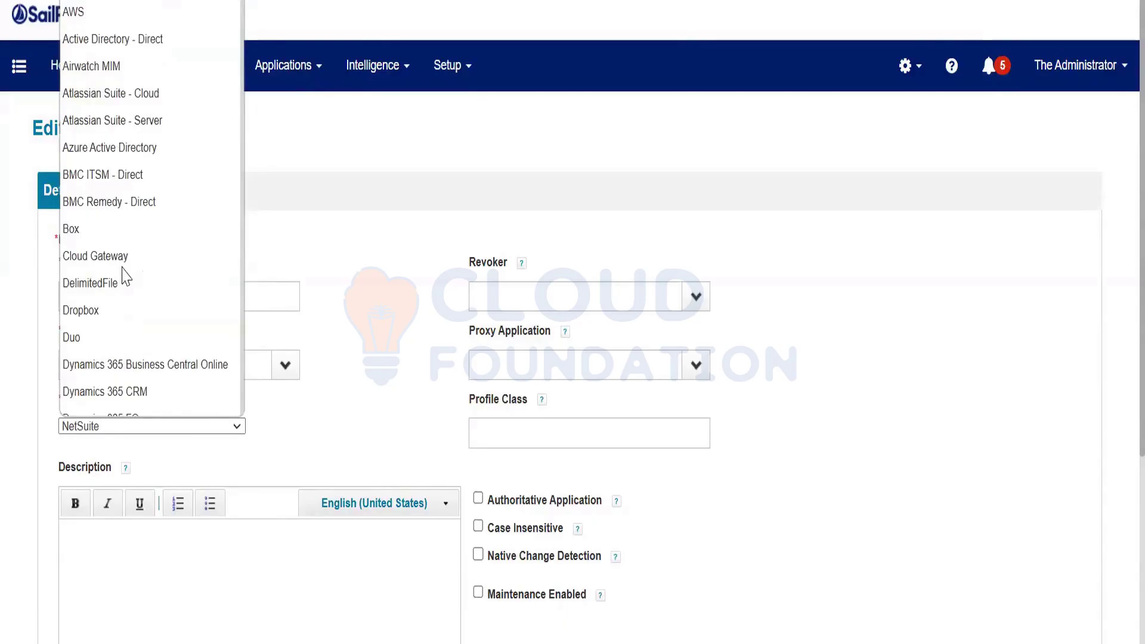
text(se)
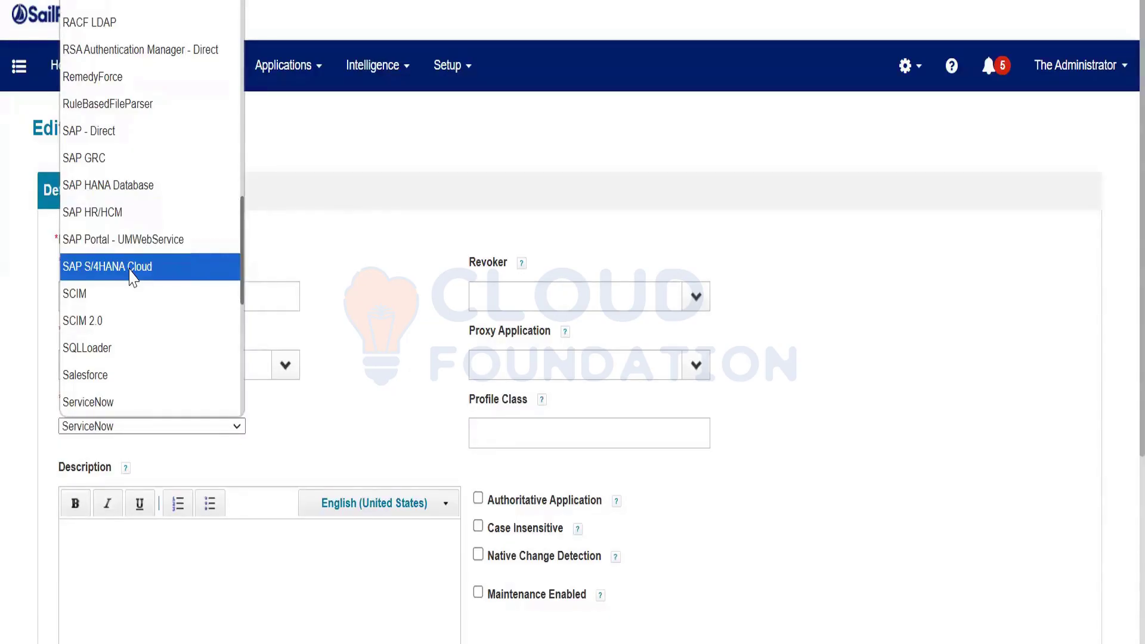
key(d)
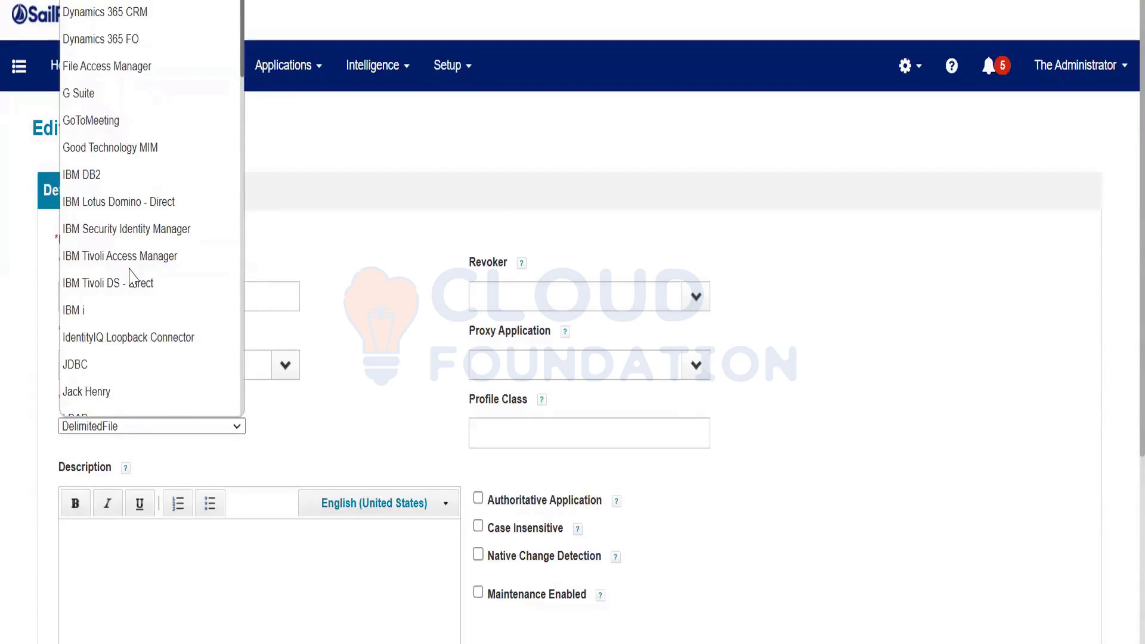
key(j)
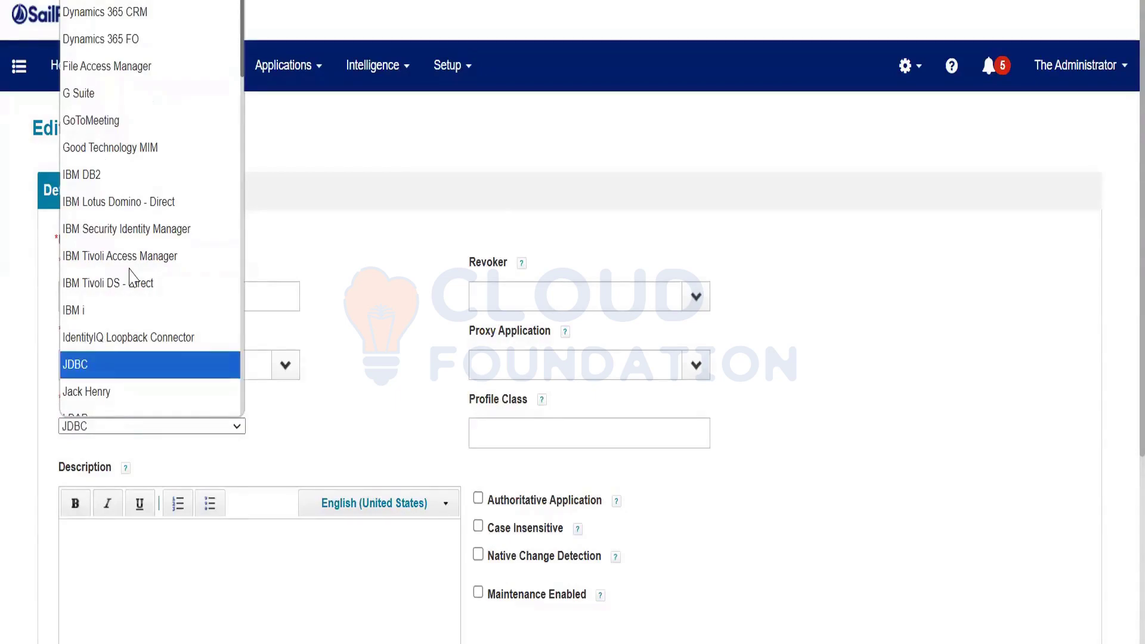